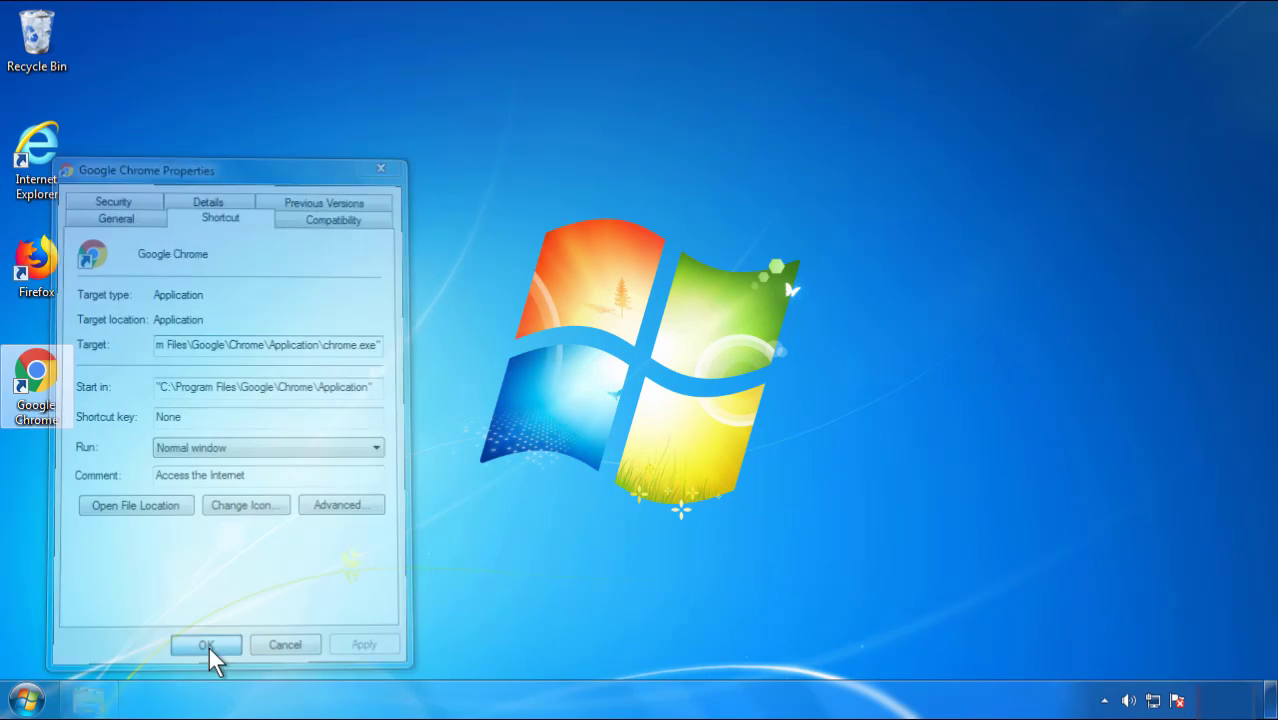
- Close the Google Chrome shortcut's Properties after confirming its target is chrome.exe, and show the Start menu
left_click(27, 700)
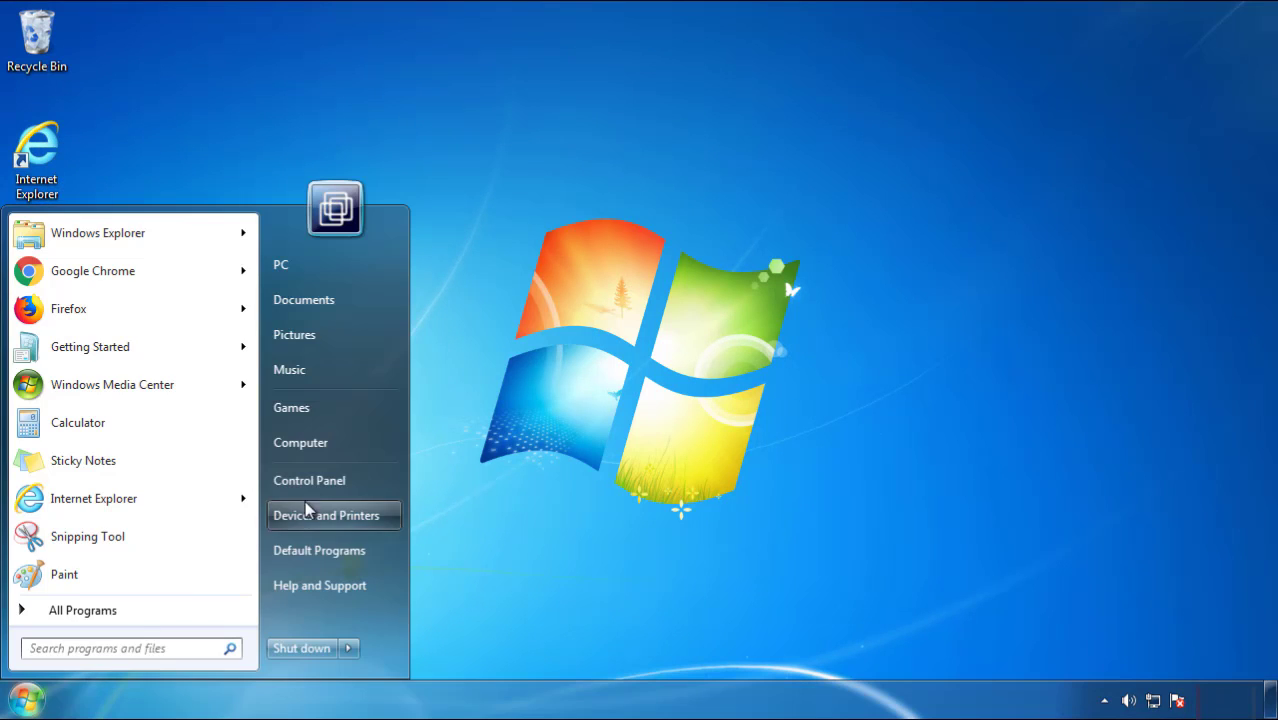
- Show the Control Panel's installed programs list sorted by install date, newest first
left_click(320, 479)
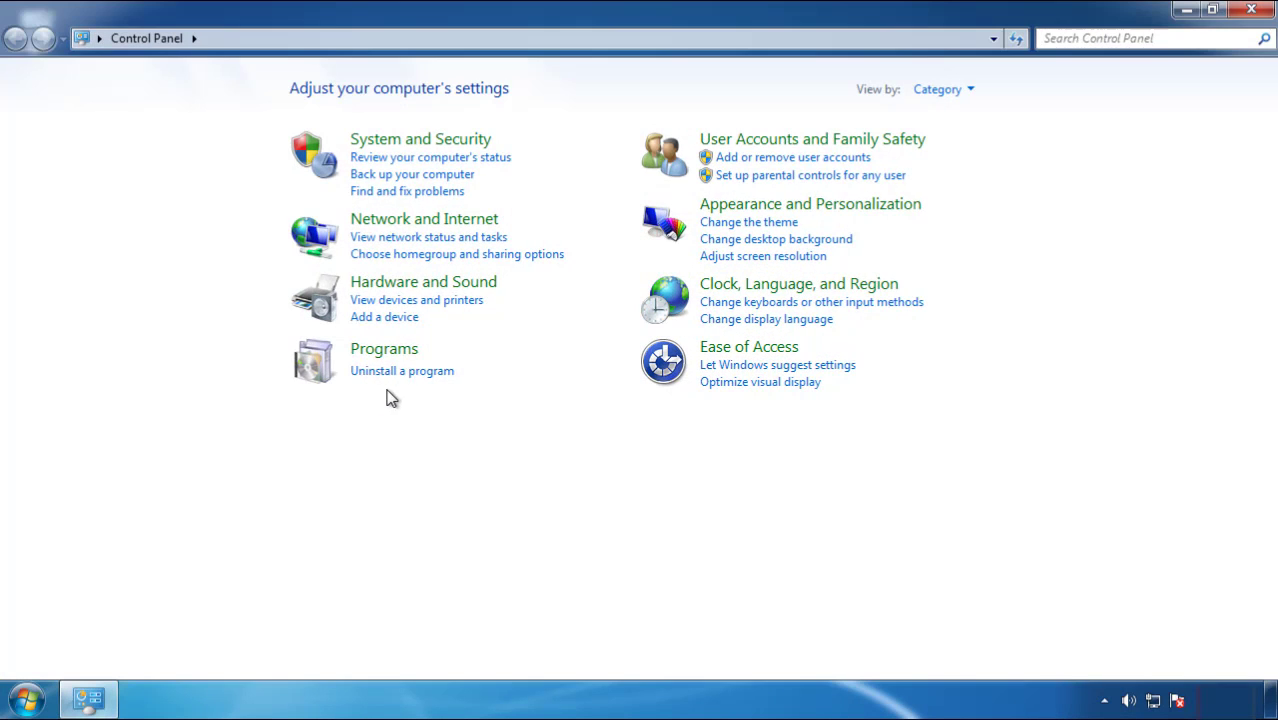
left_click(398, 371)
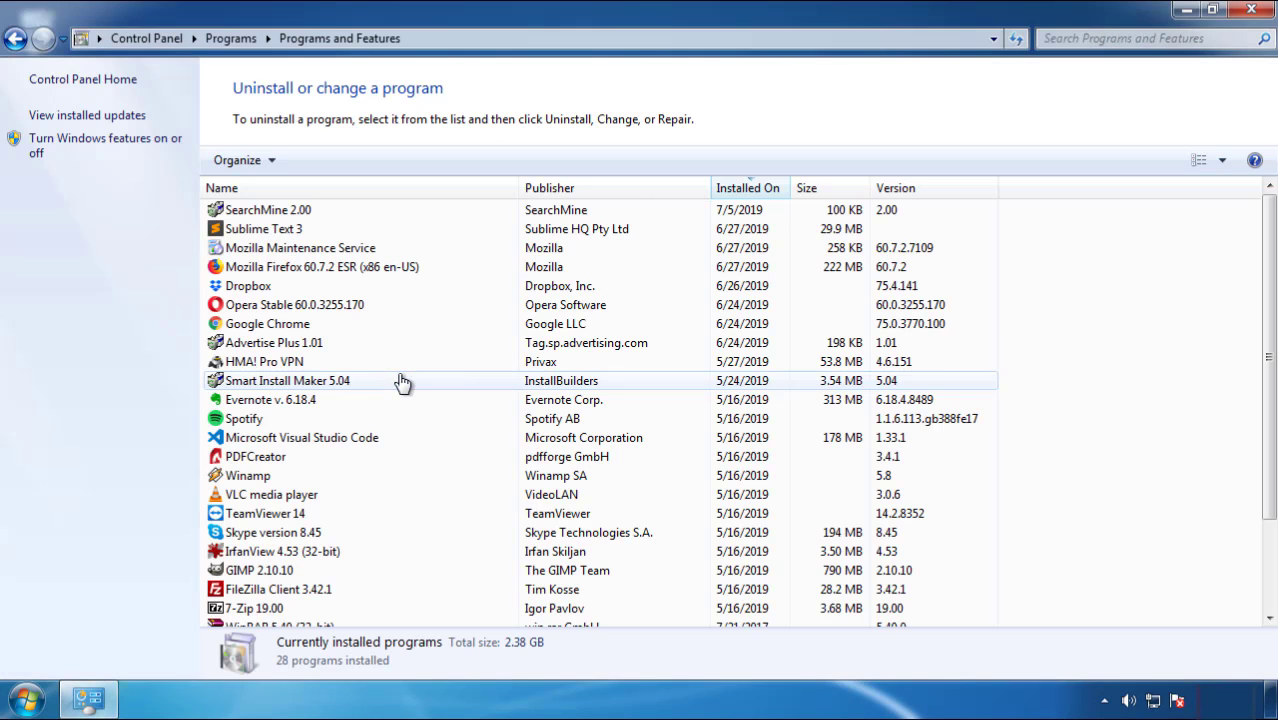
left_click(749, 190)
left_click(744, 192)
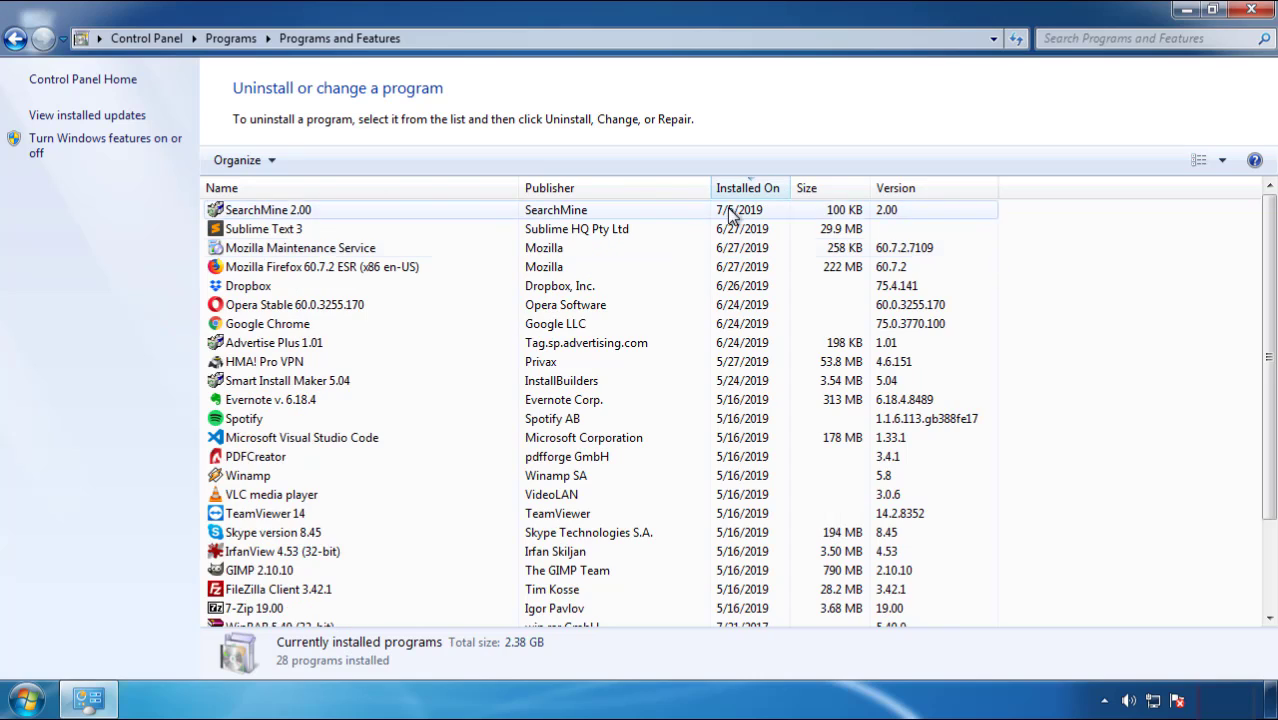
- Uninstall SearchMine 2.00 and close Programs and Features
left_click(268, 212)
left_click(318, 160)
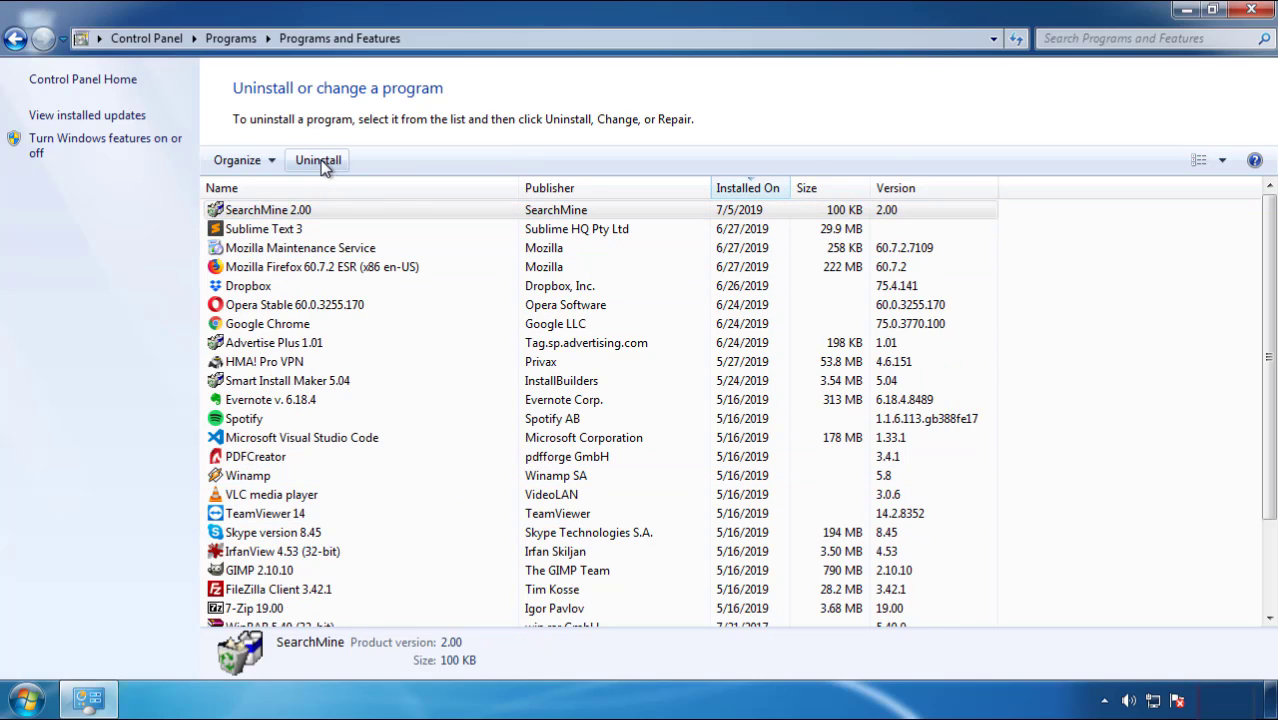
left_click(741, 529)
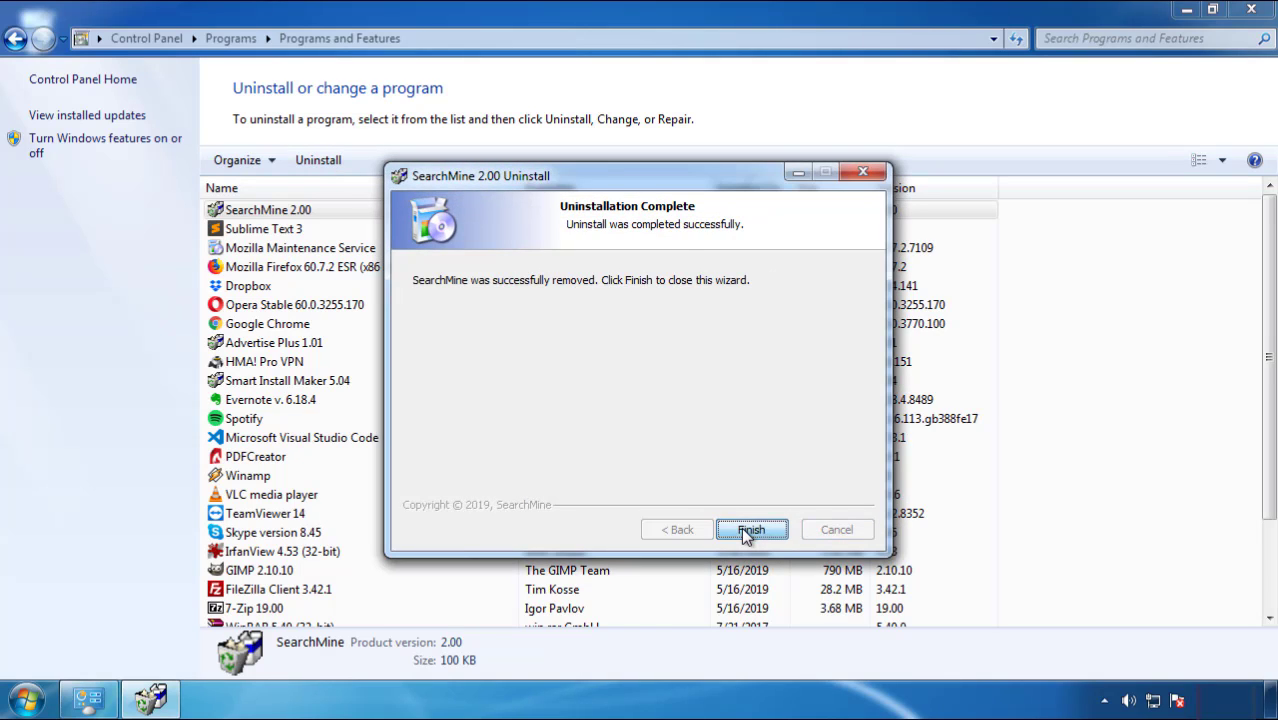
left_click(743, 529)
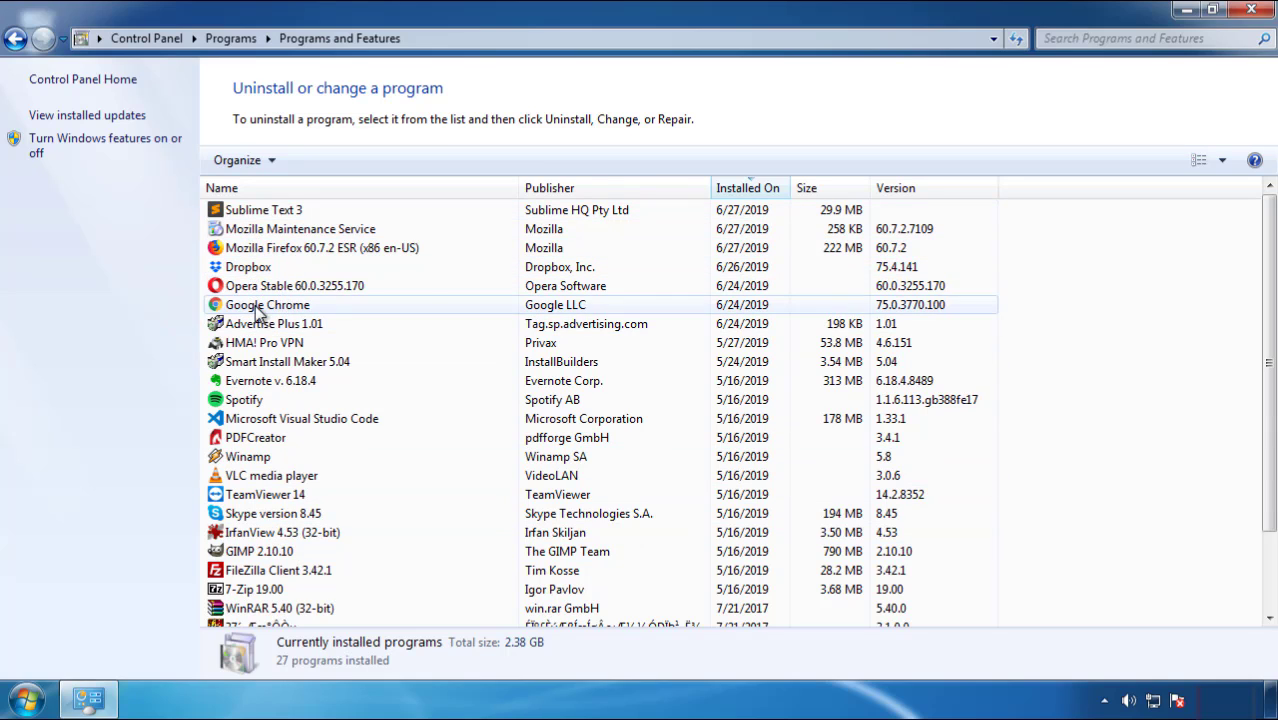
left_click(1253, 13)
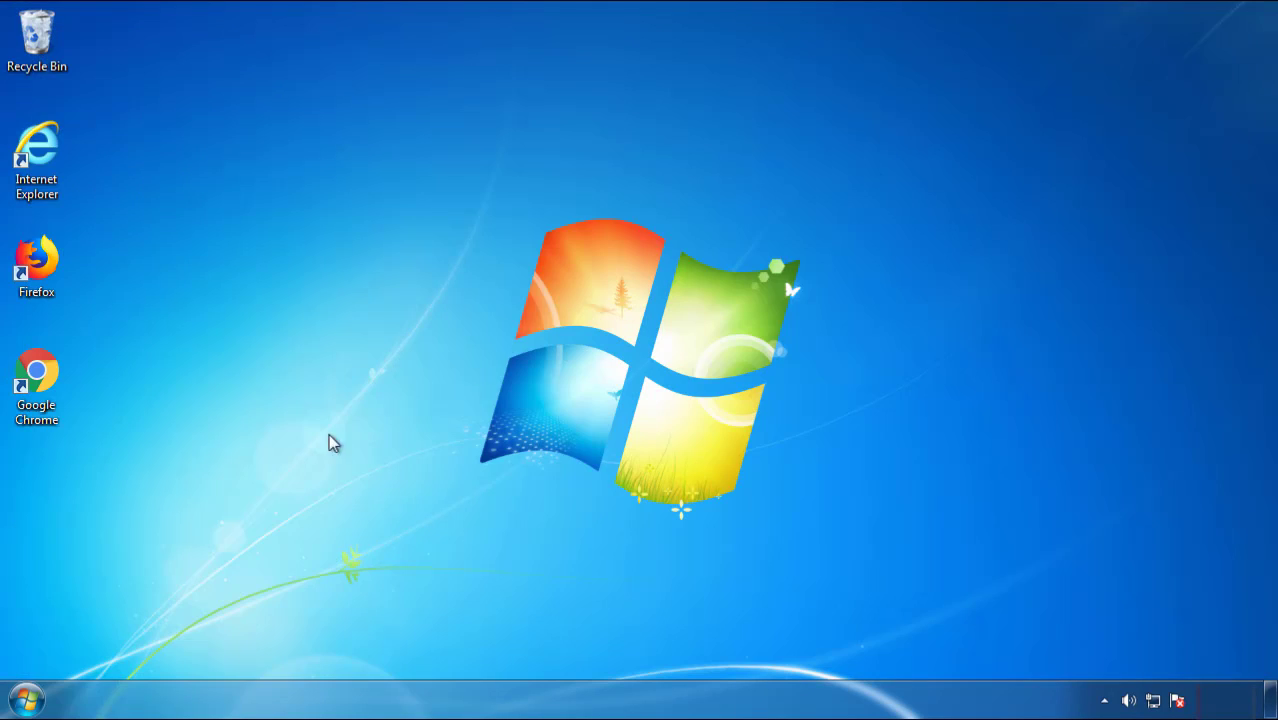
- Restart Windows and choose Safe Mode from Advanced Boot Options
left_click(22, 703)
left_click(347, 649)
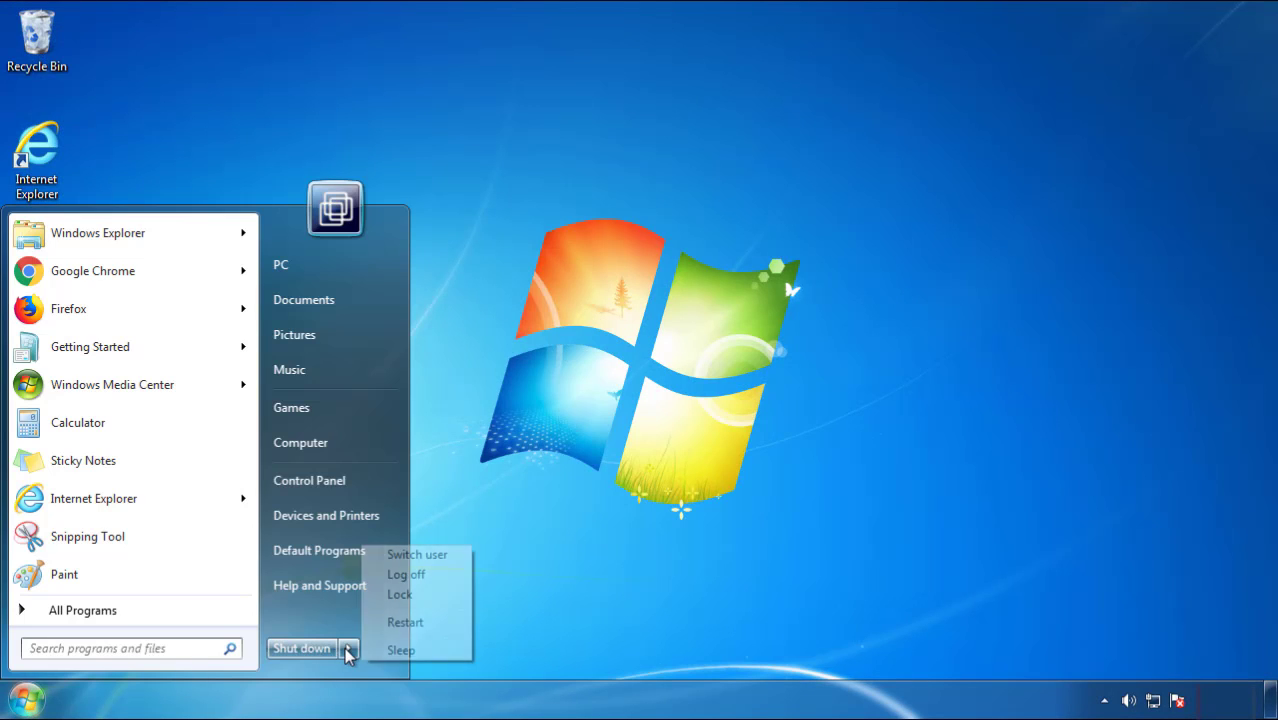
left_click(666, 548)
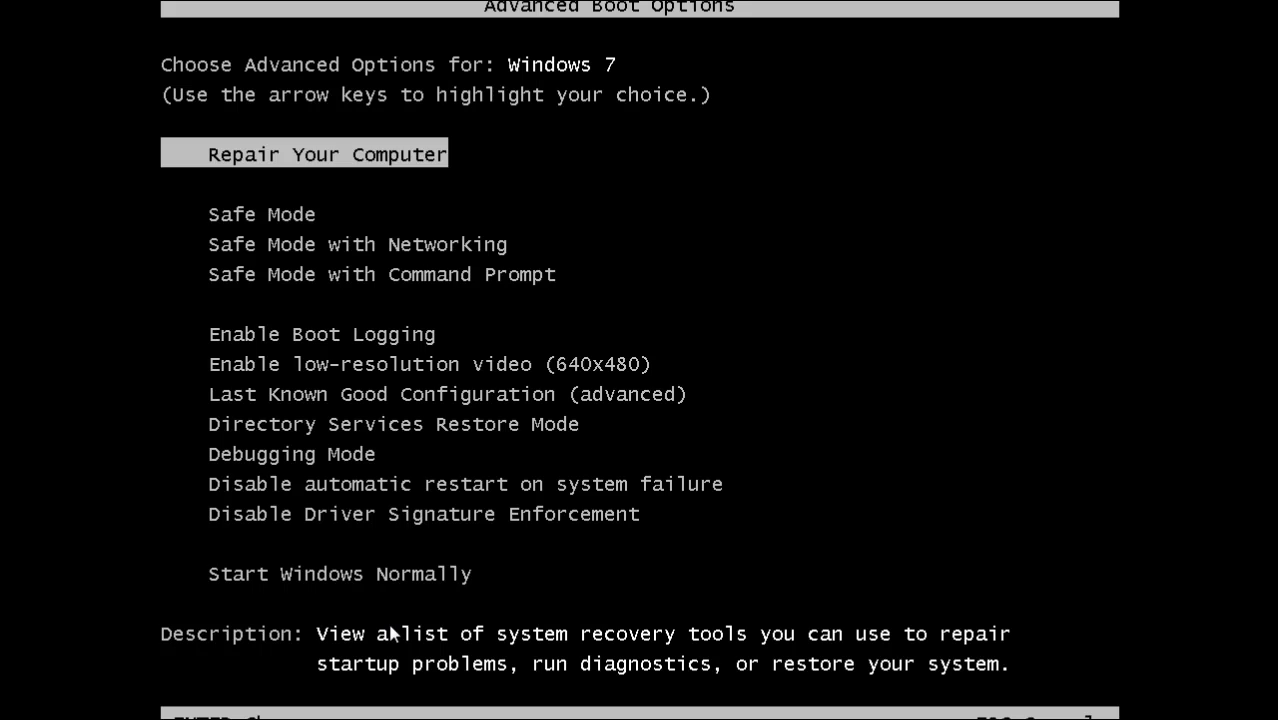
key("Down")
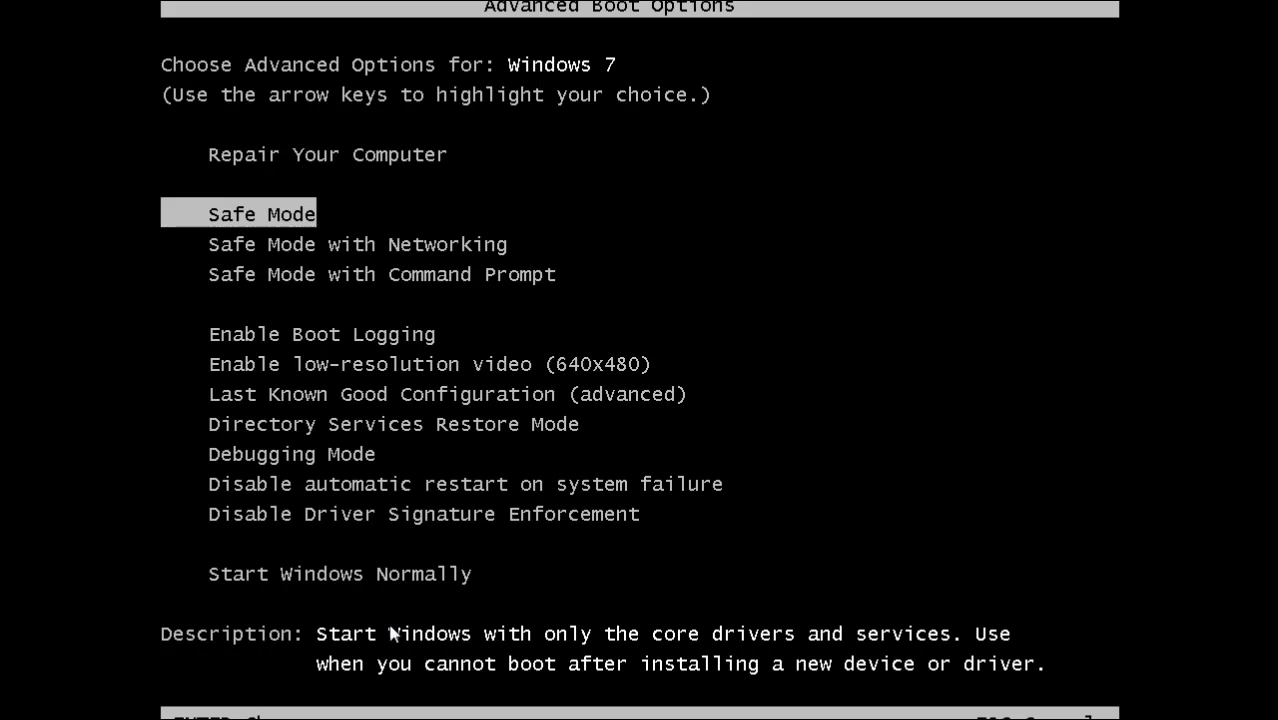
key("Return")
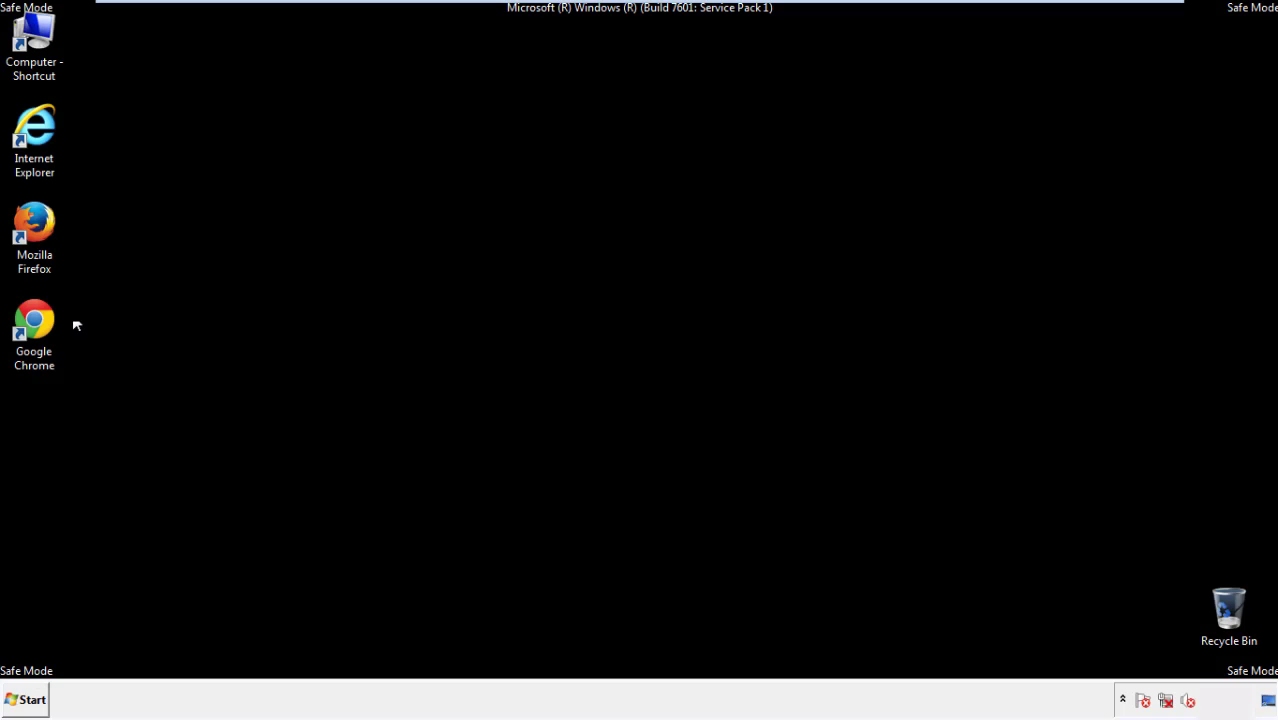
- Launch Firefox, decline the default-browser prompt, and keep the menu bar visible
double_click(46, 232)
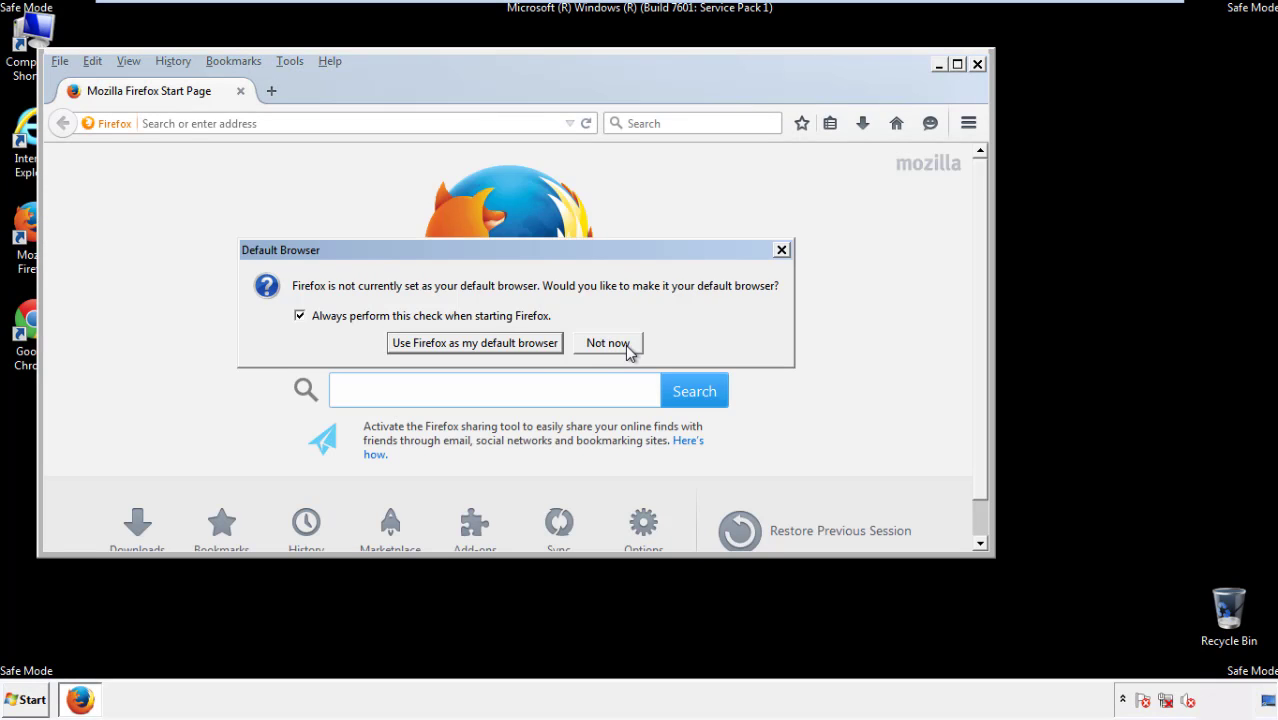
left_click(610, 344)
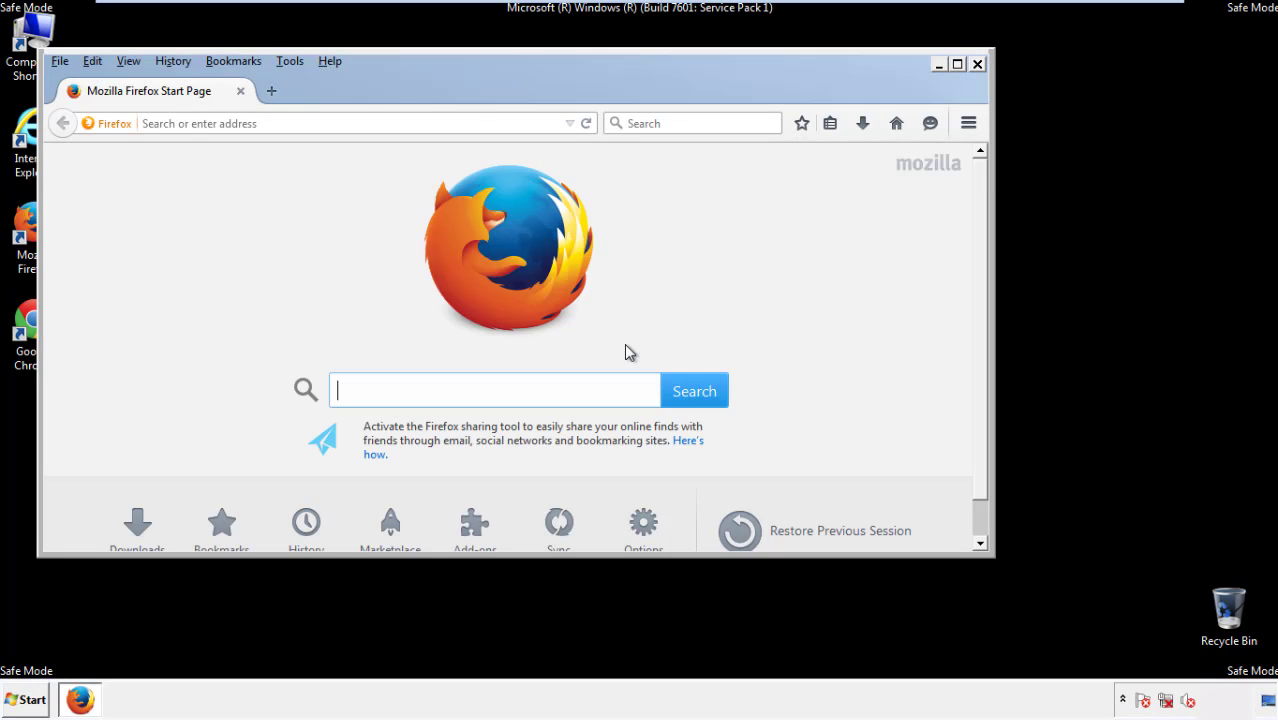
right_click(393, 88)
left_click(420, 149)
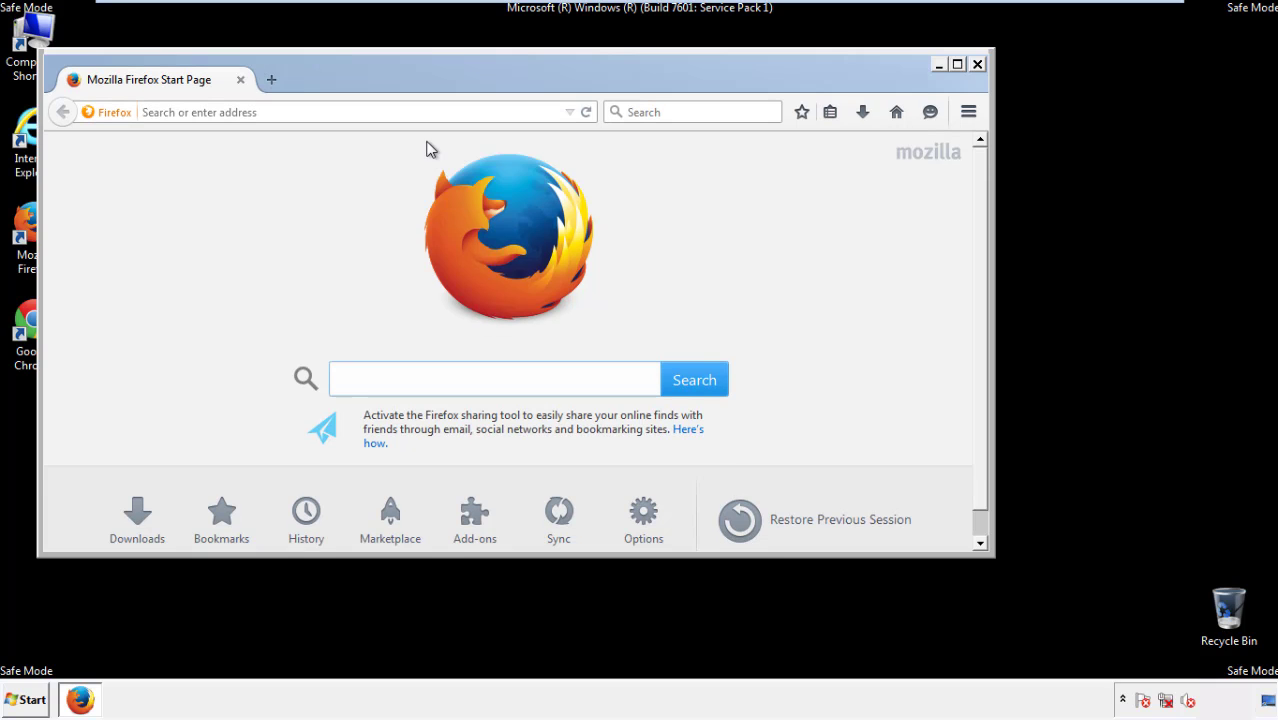
right_click(404, 84)
left_click(420, 154)
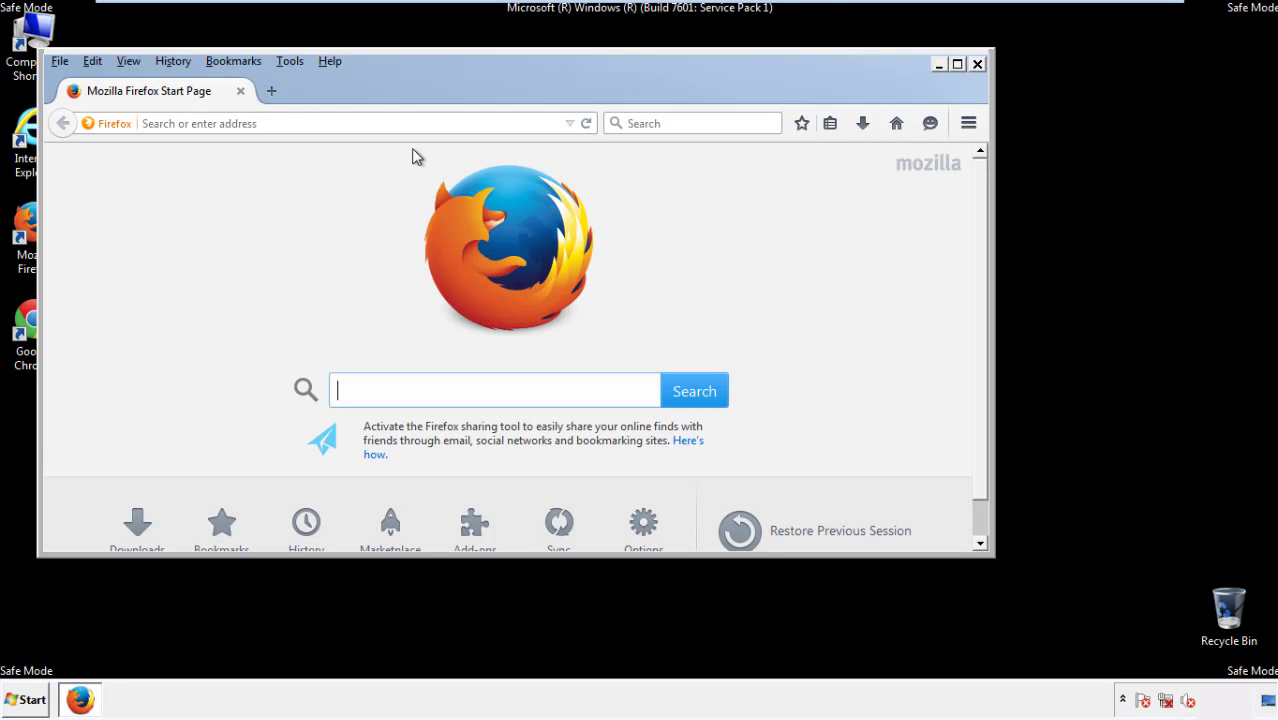
- Clear Firefox's recent history for the Everything time range with all items checked
left_click(180, 63)
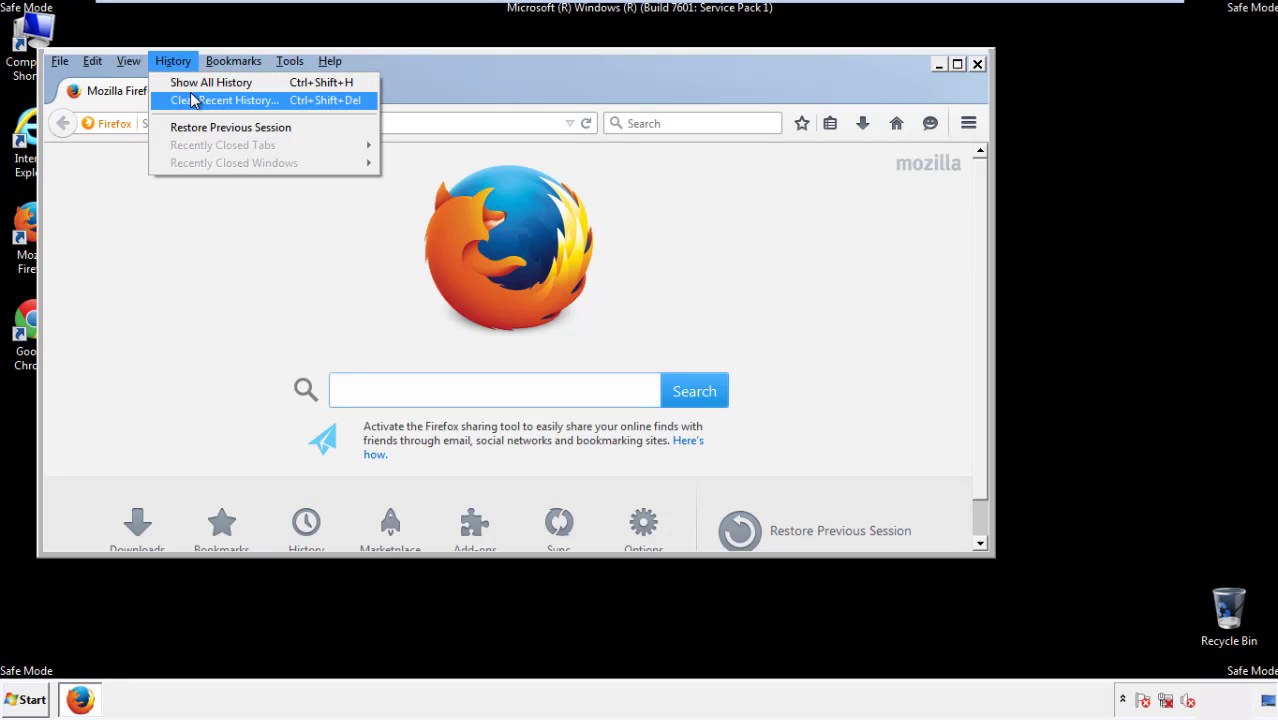
left_click(193, 100)
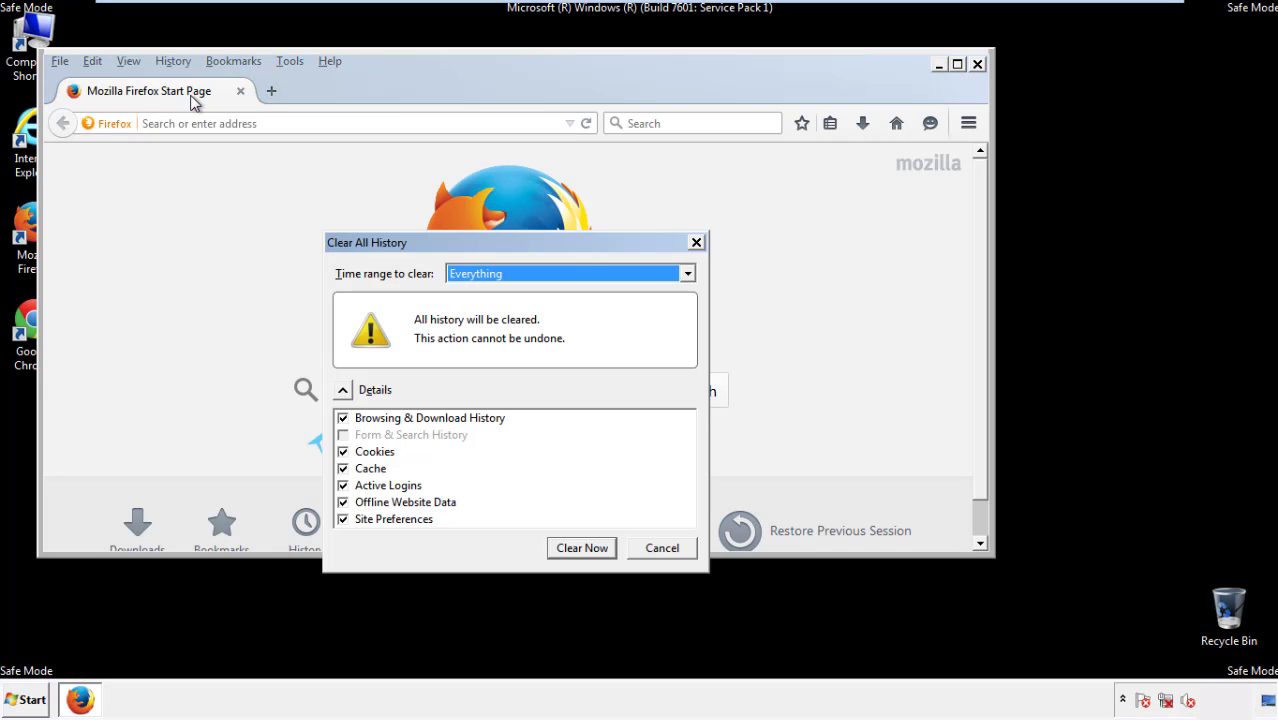
left_click(470, 274)
left_click(480, 374)
left_click(343, 502)
left_click(343, 502)
left_click(343, 519)
left_click(343, 520)
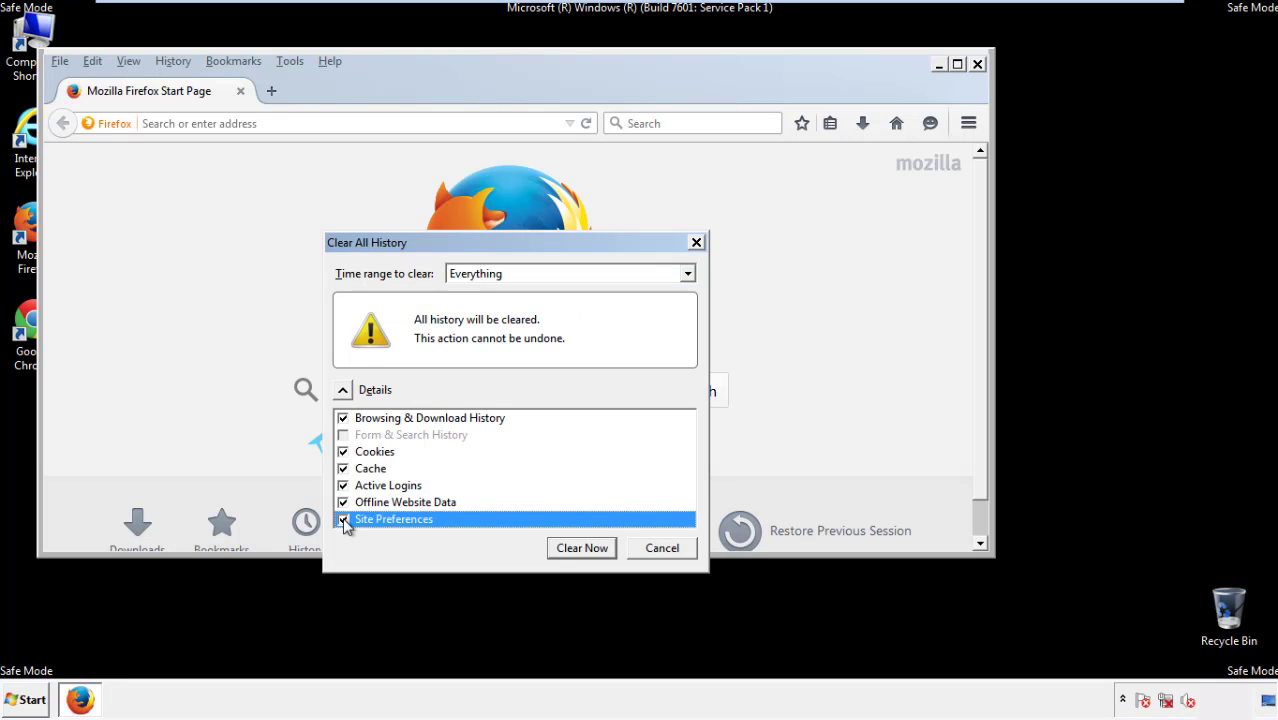
left_click(581, 549)
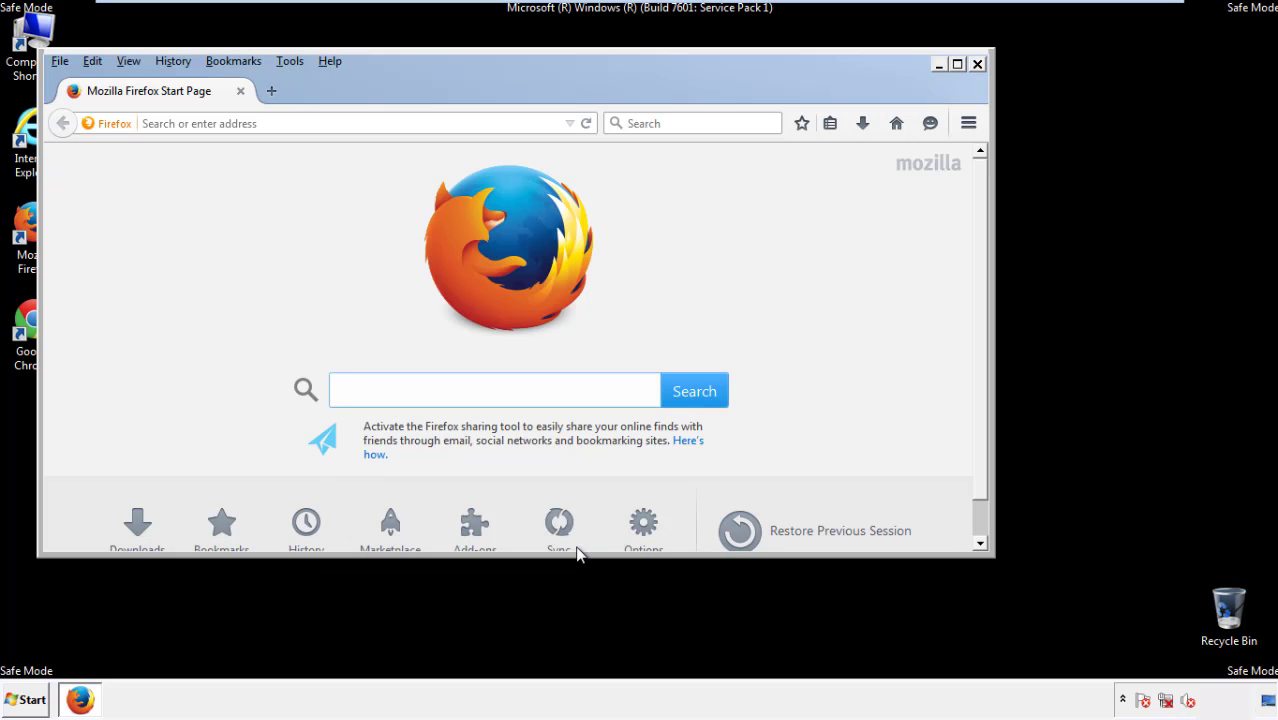
- Refresh Firefox to its defaults from Troubleshooting Information, then close Firefox
left_click(330, 61)
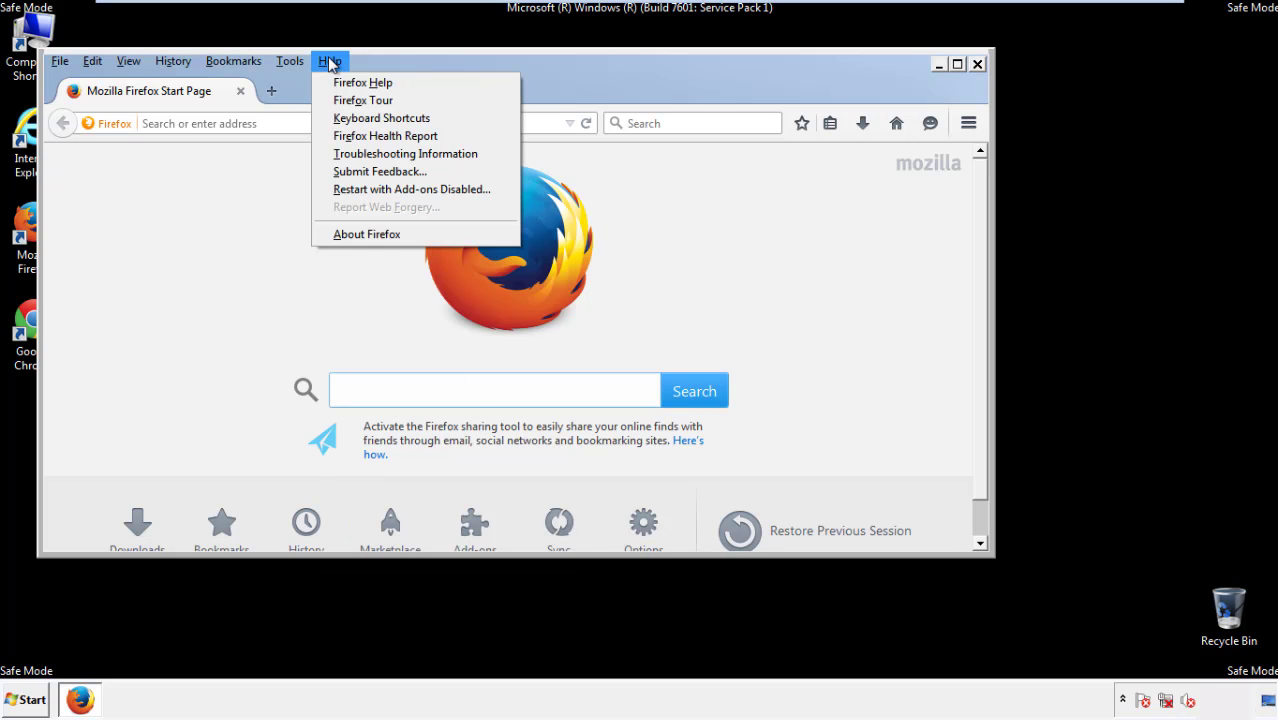
left_click(371, 154)
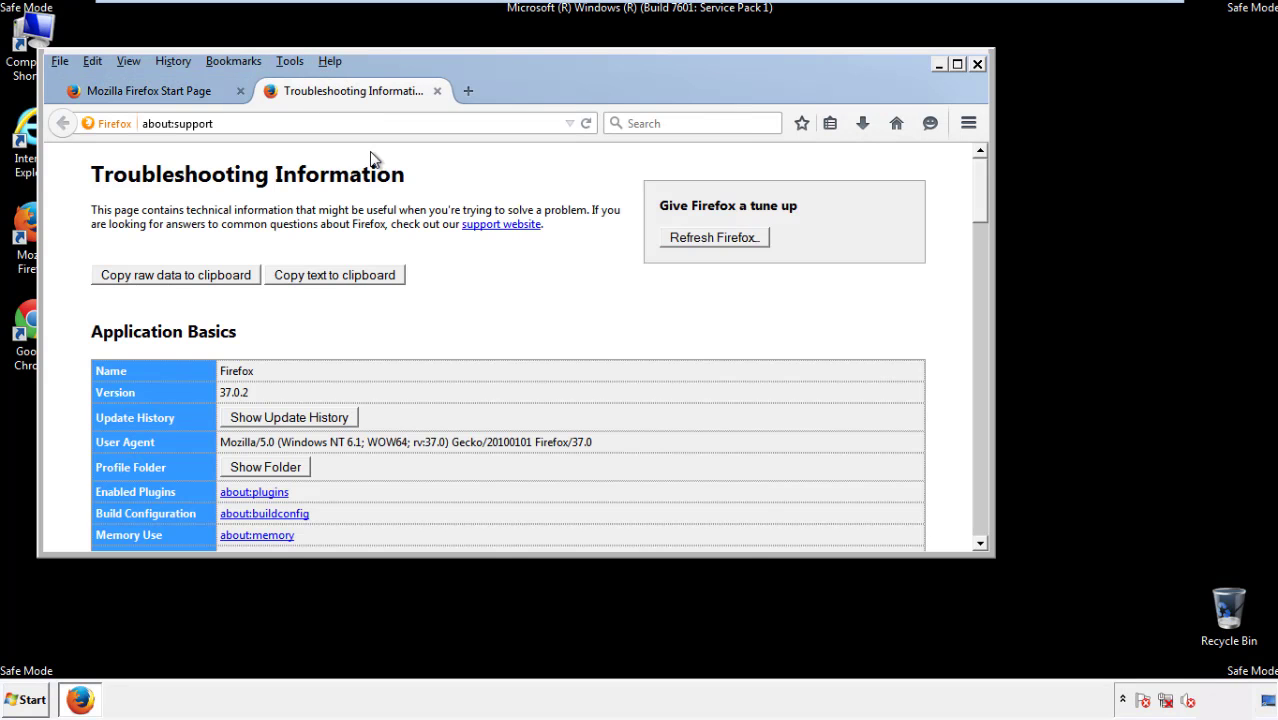
left_click(741, 240)
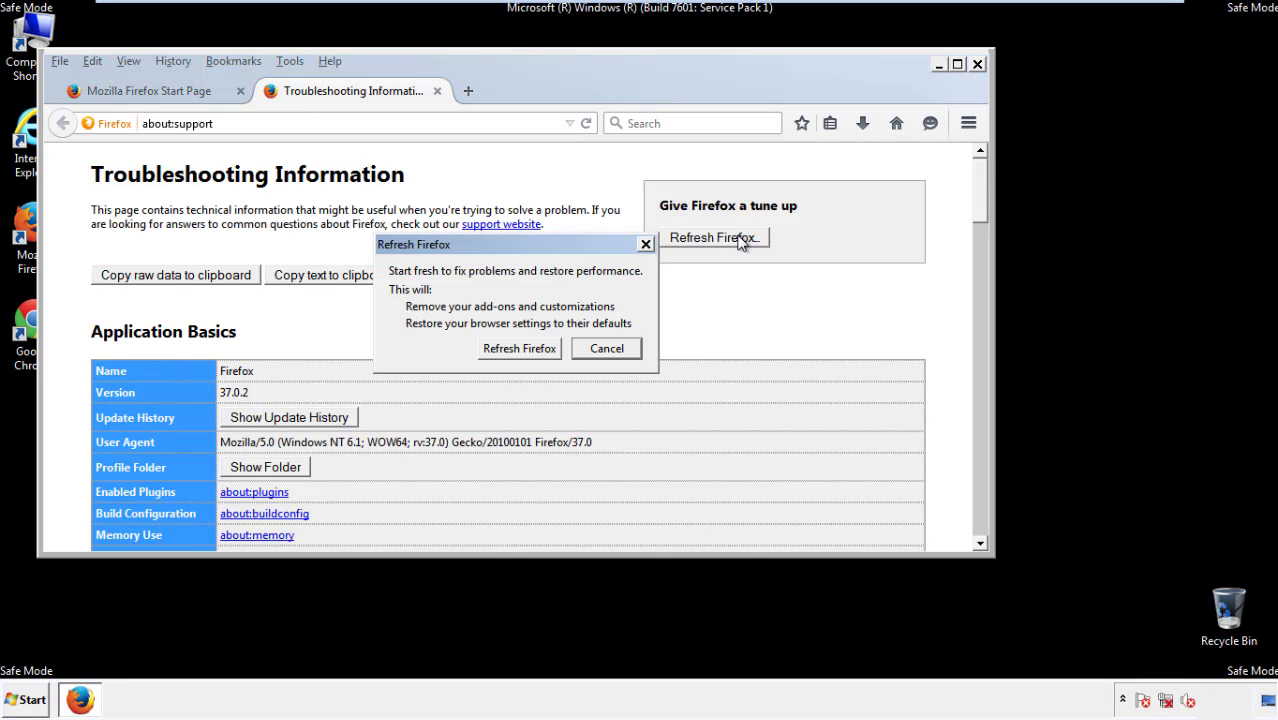
left_click(519, 348)
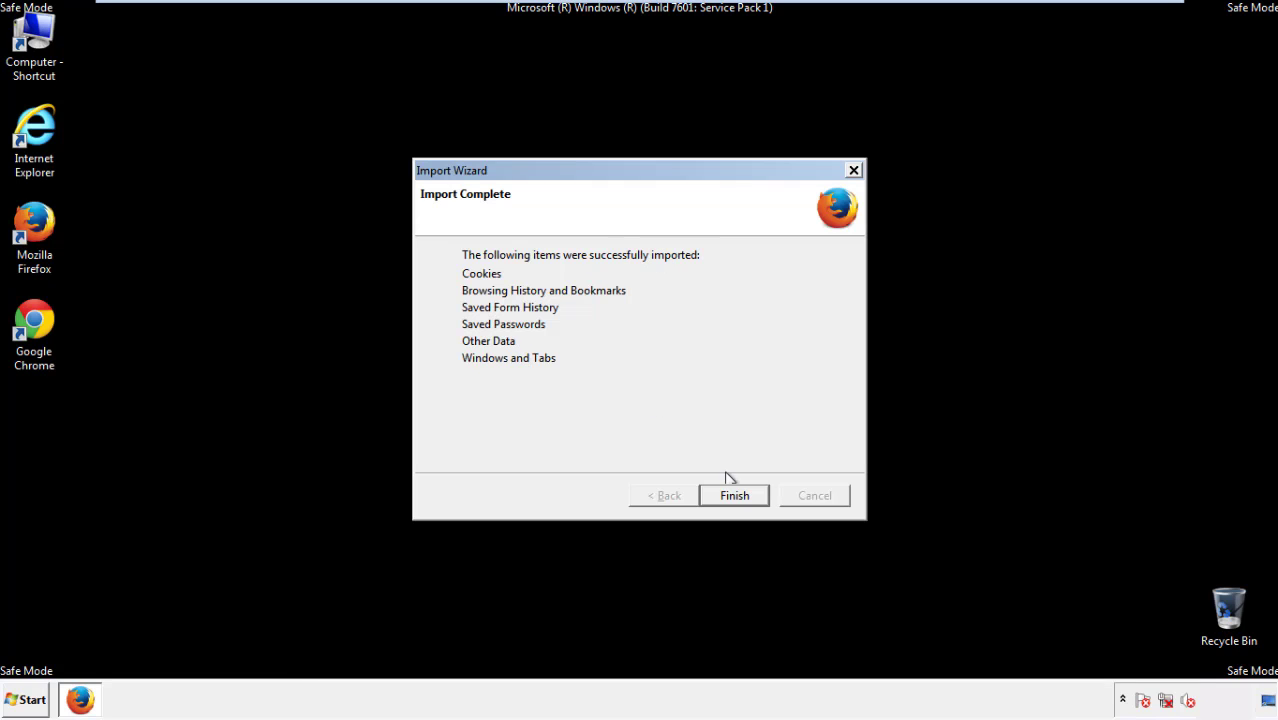
left_click(735, 496)
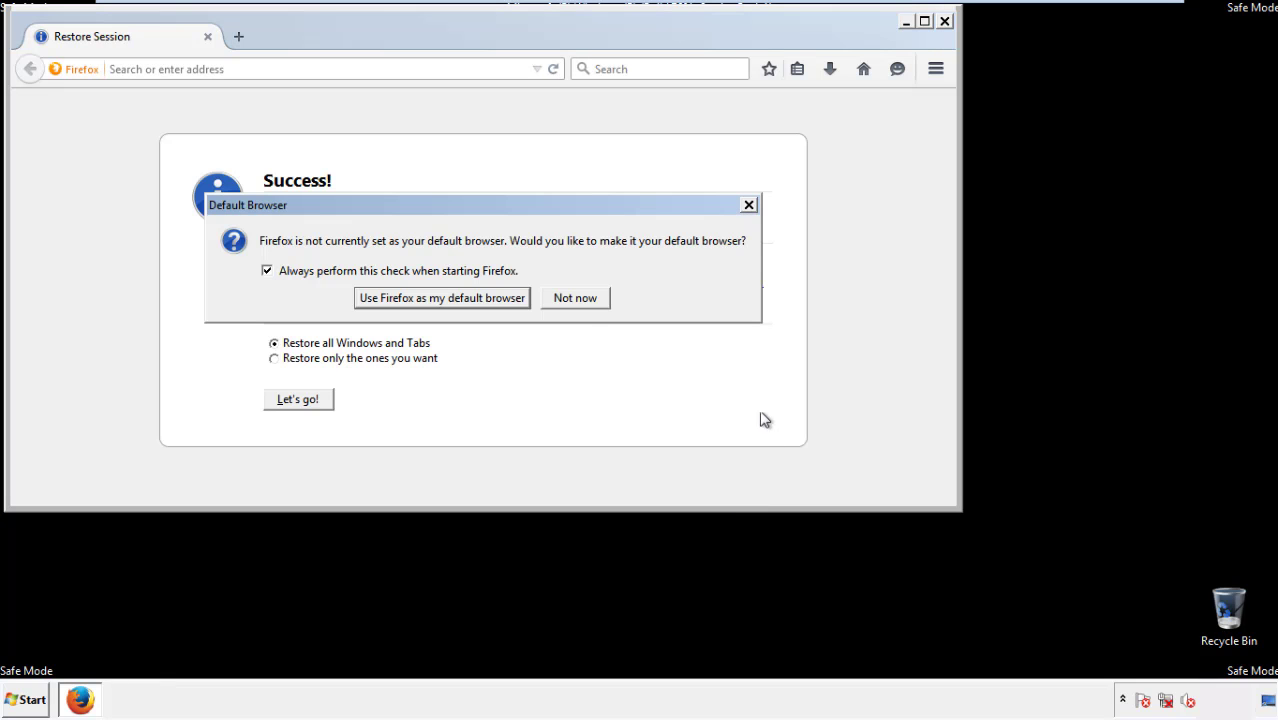
left_click(578, 300)
left_click(943, 20)
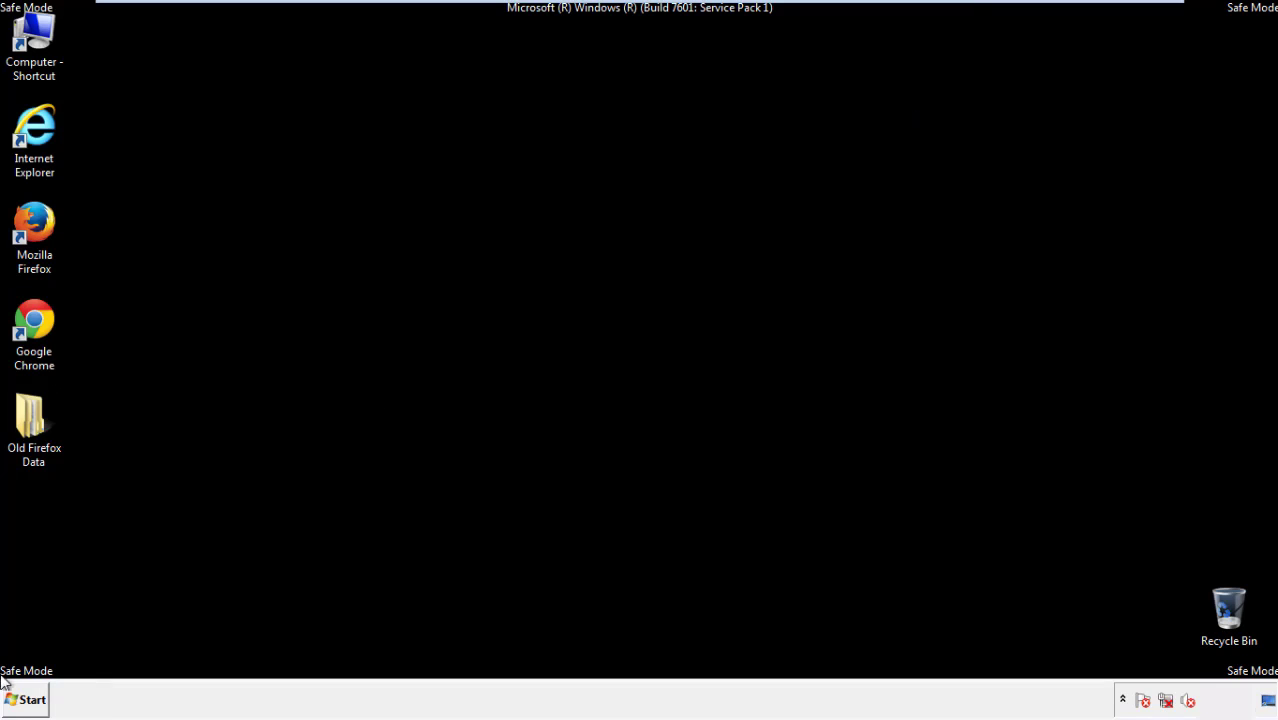
- Launch Google Chrome and stop it asking to be the default browser
left_click(30, 318)
double_click(30, 318)
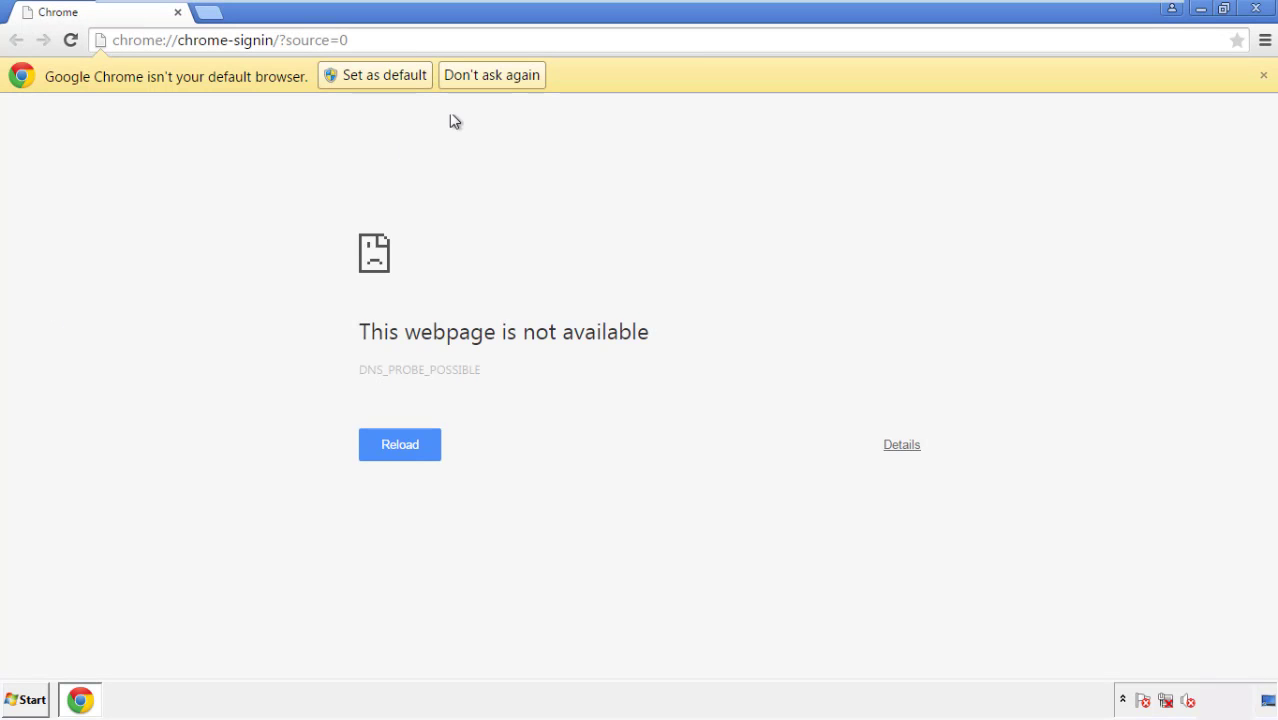
left_click(515, 81)
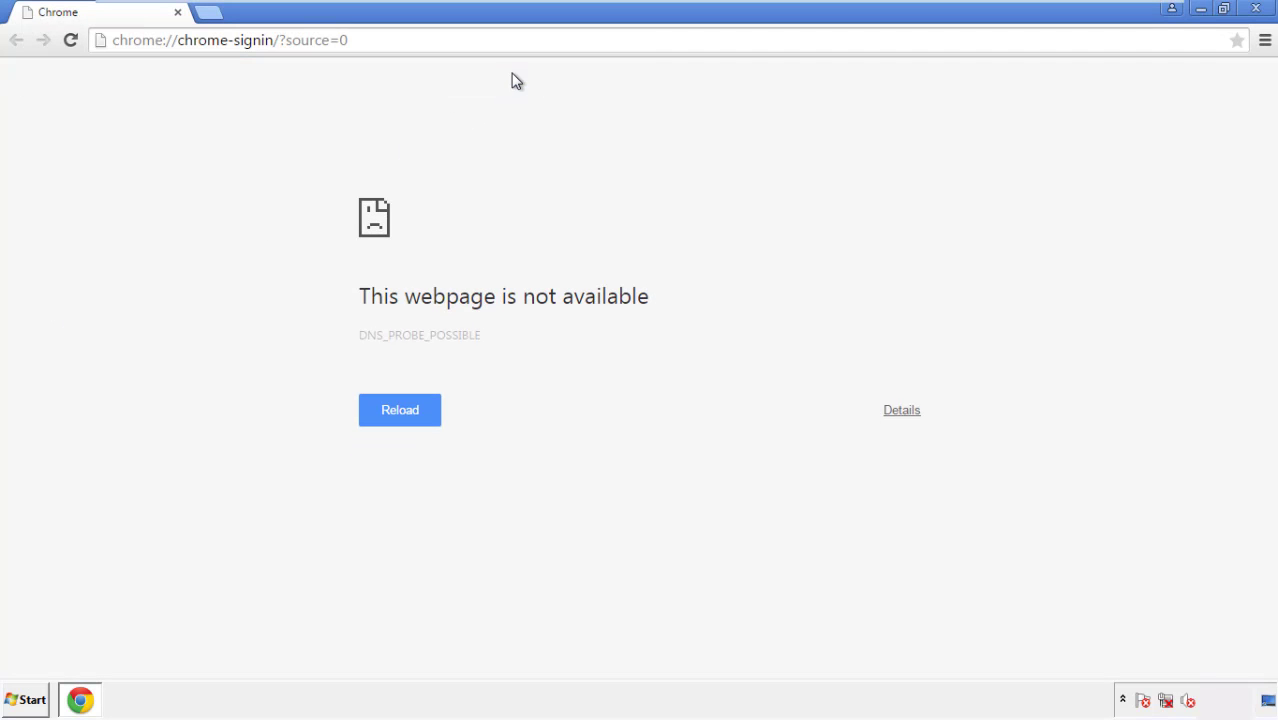
- Clear Chrome's browsing data from the beginning of time, including autofill form data
left_click(1265, 41)
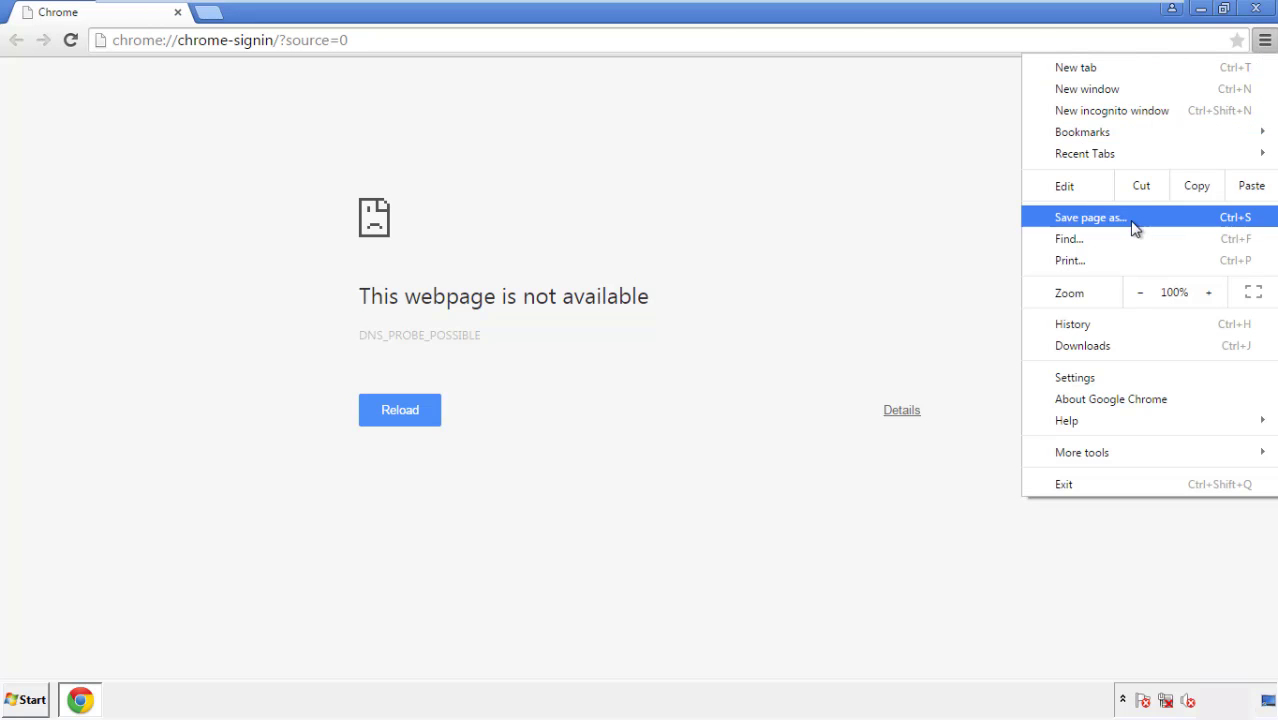
left_click(1081, 377)
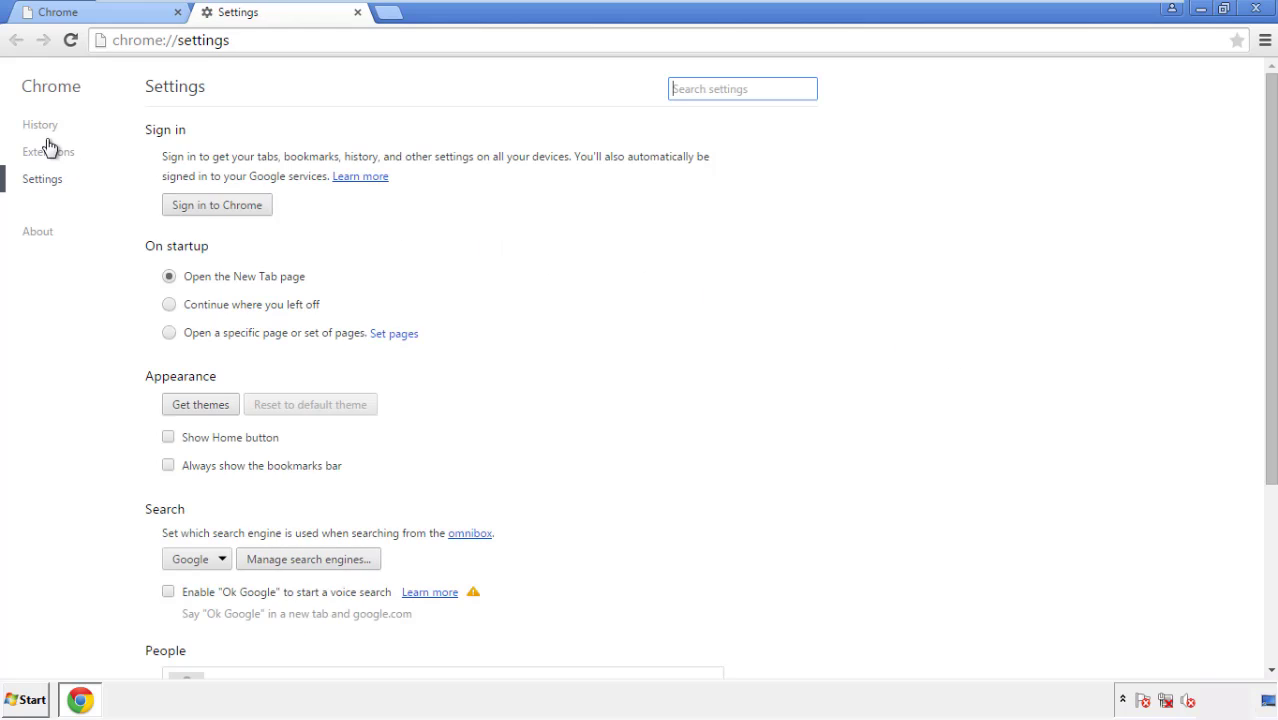
left_click(45, 128)
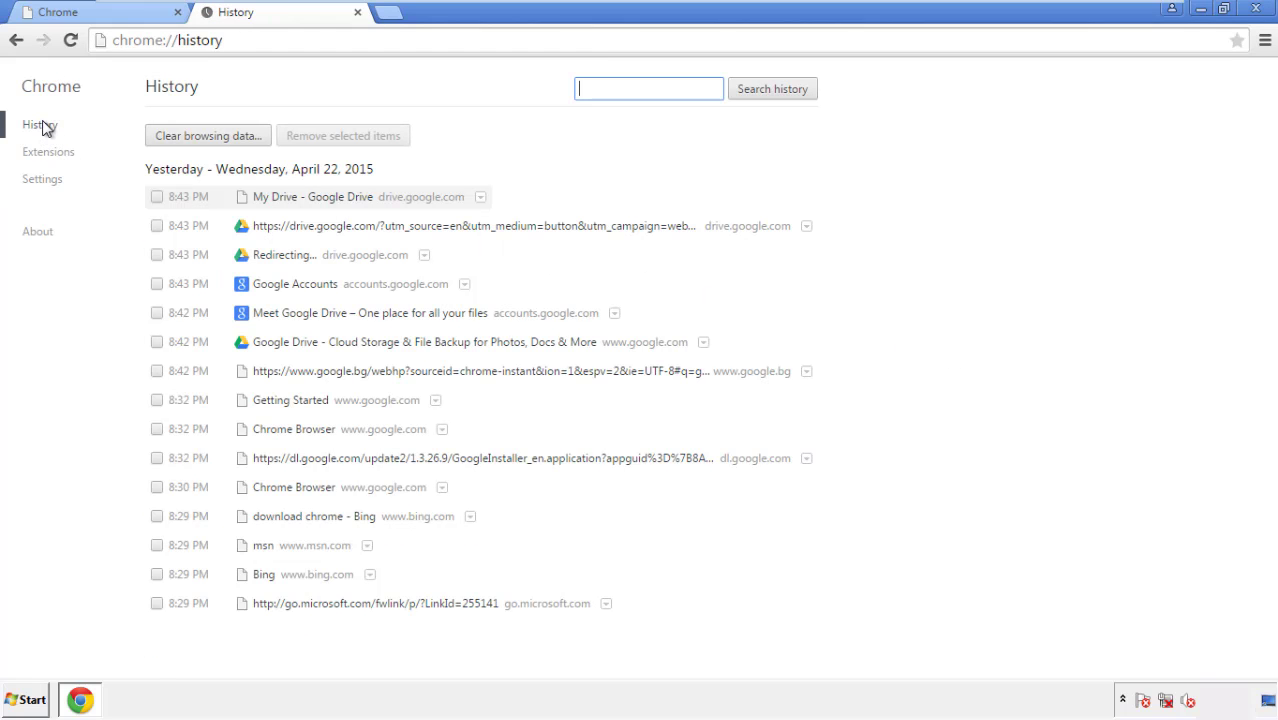
left_click(192, 139)
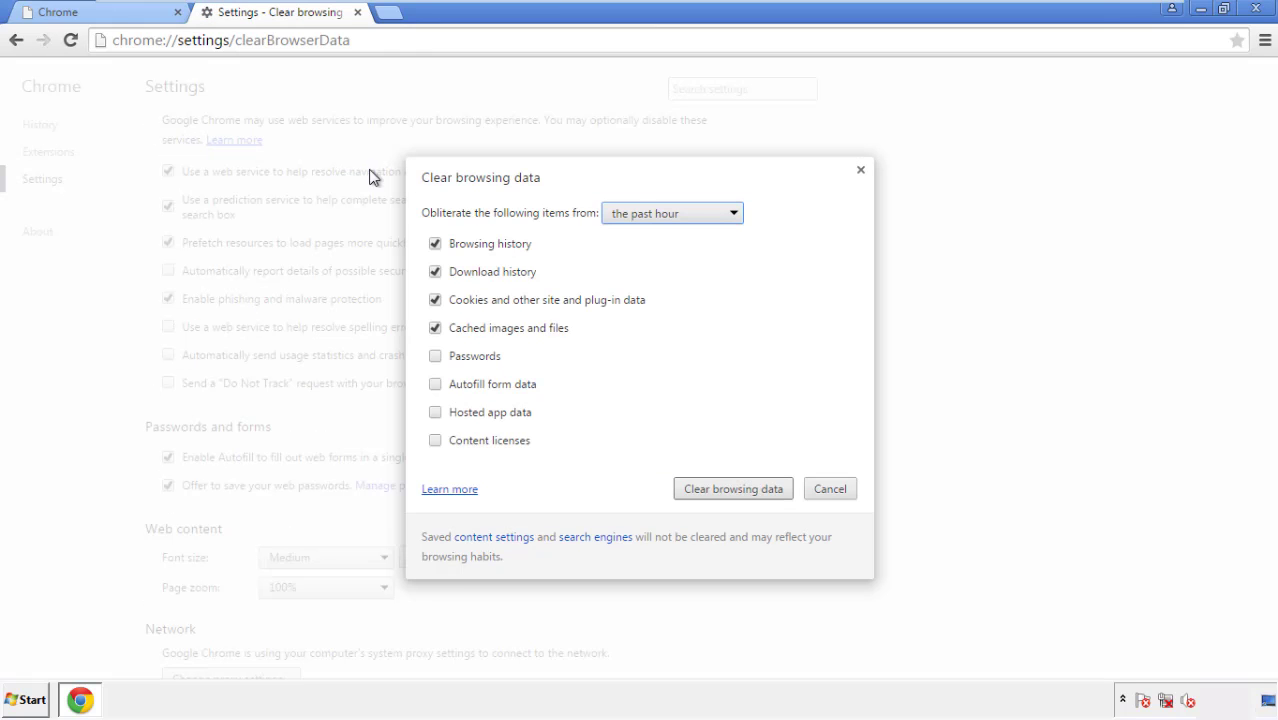
left_click(641, 215)
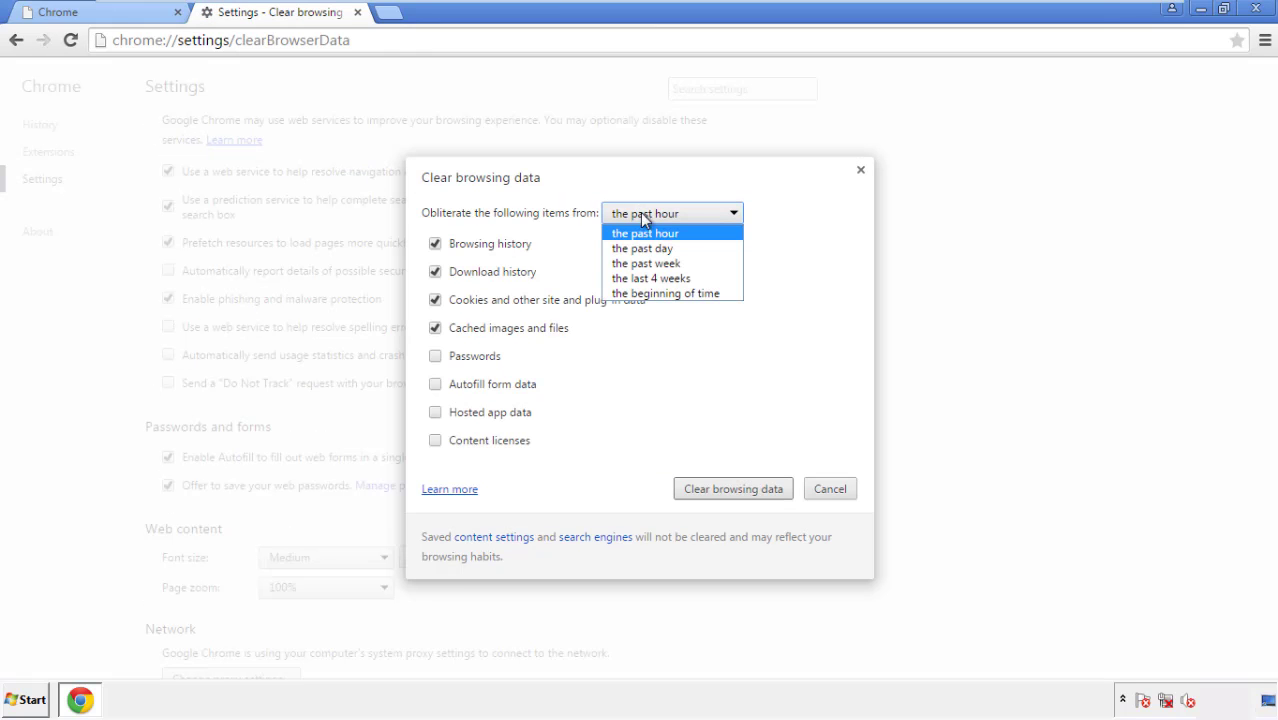
left_click(640, 295)
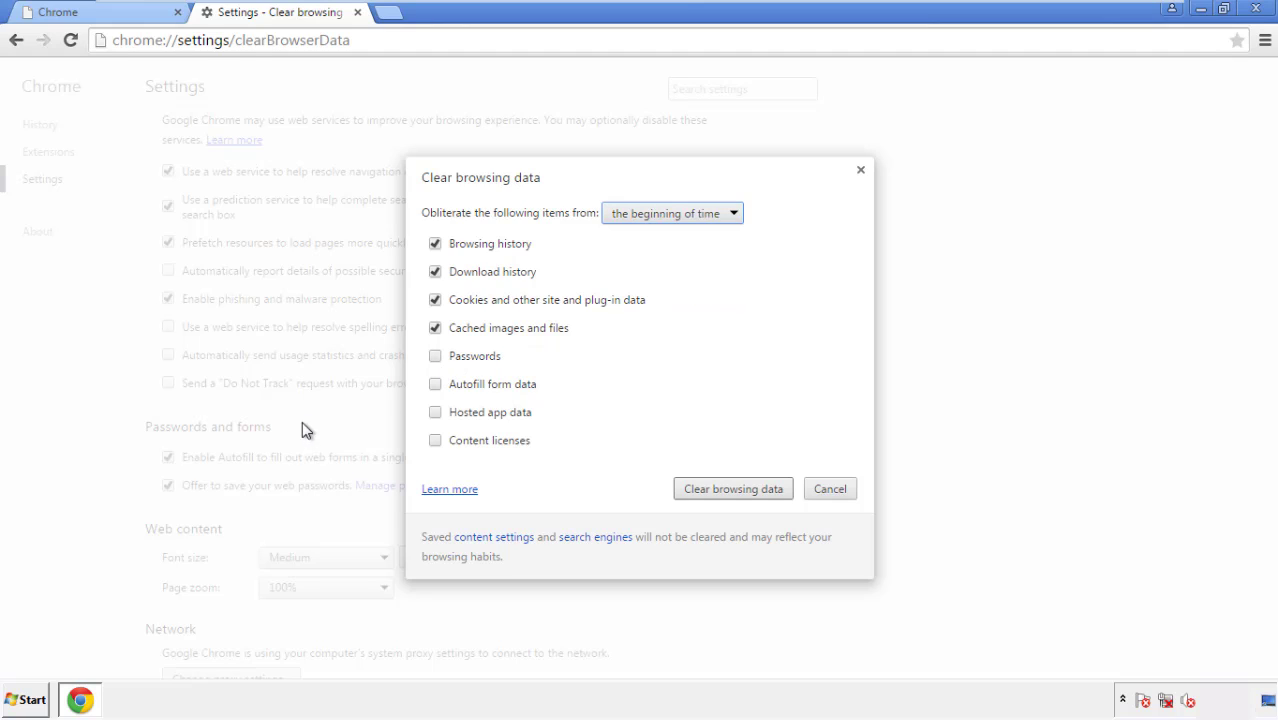
left_click(437, 386)
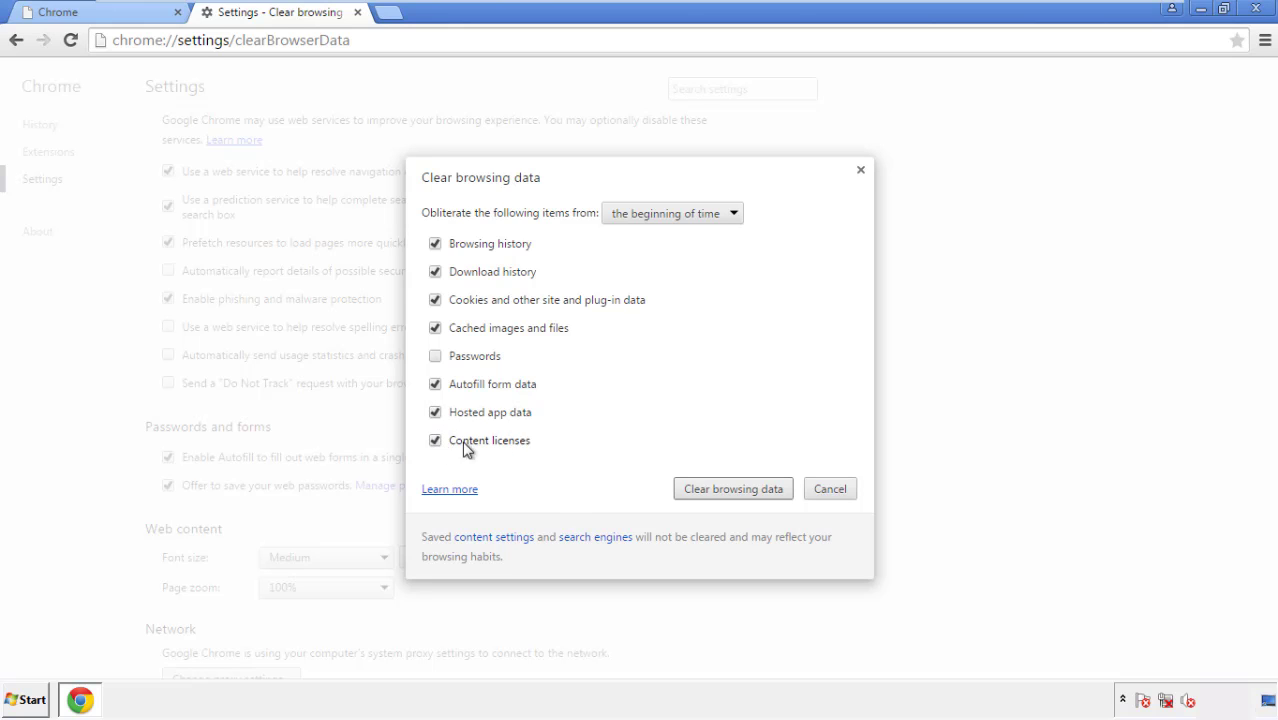
left_click(712, 490)
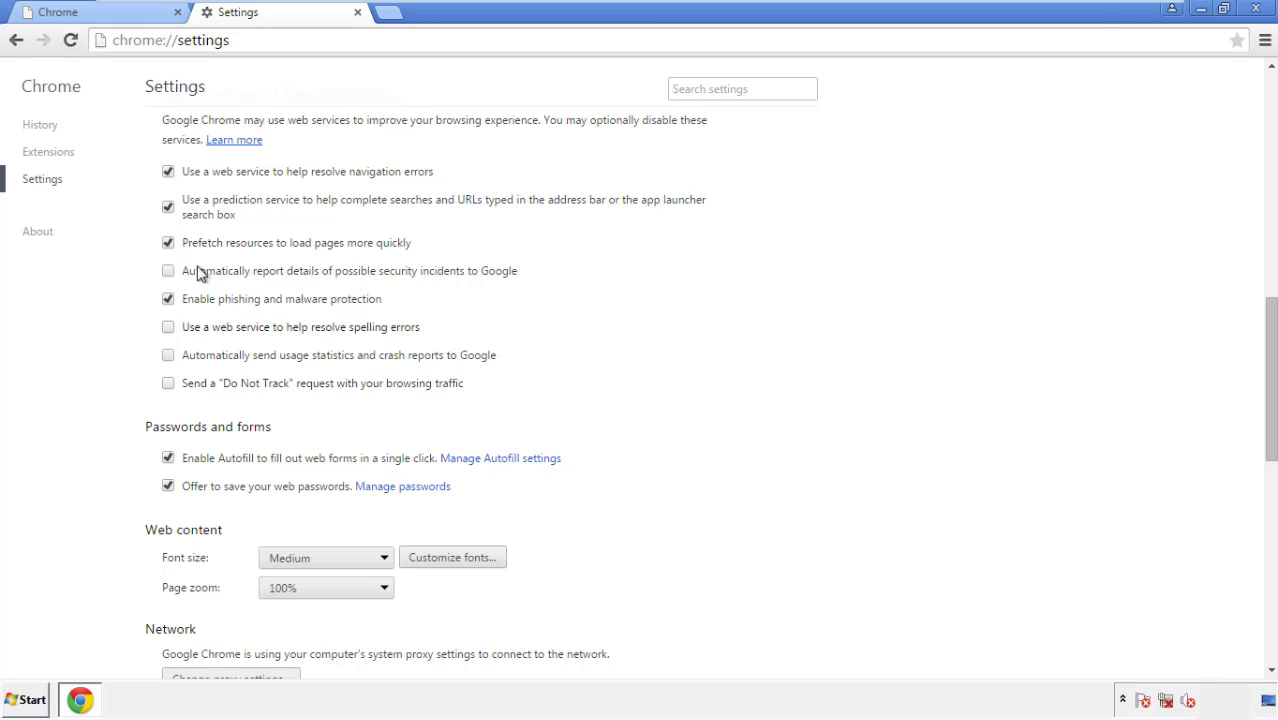
- Reset Chrome's settings to their original defaults and close Chrome
left_click_drag(1271, 318, 1268, 536)
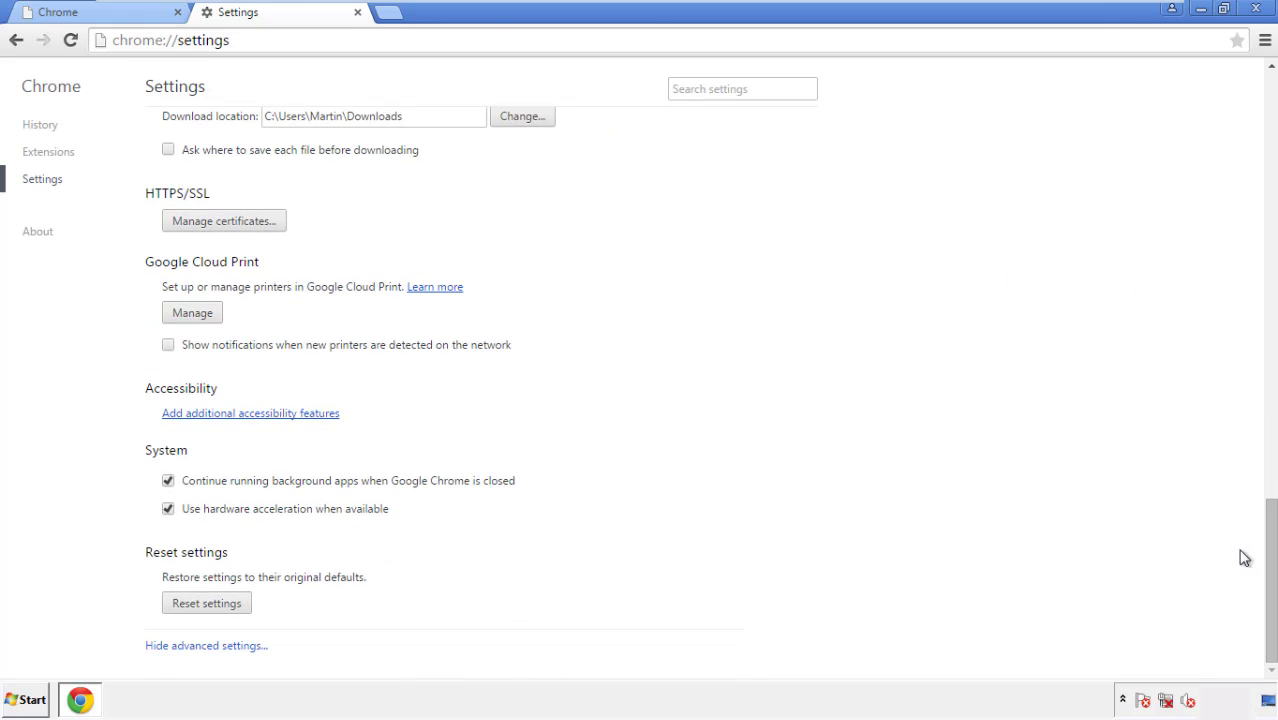
left_click(240, 608)
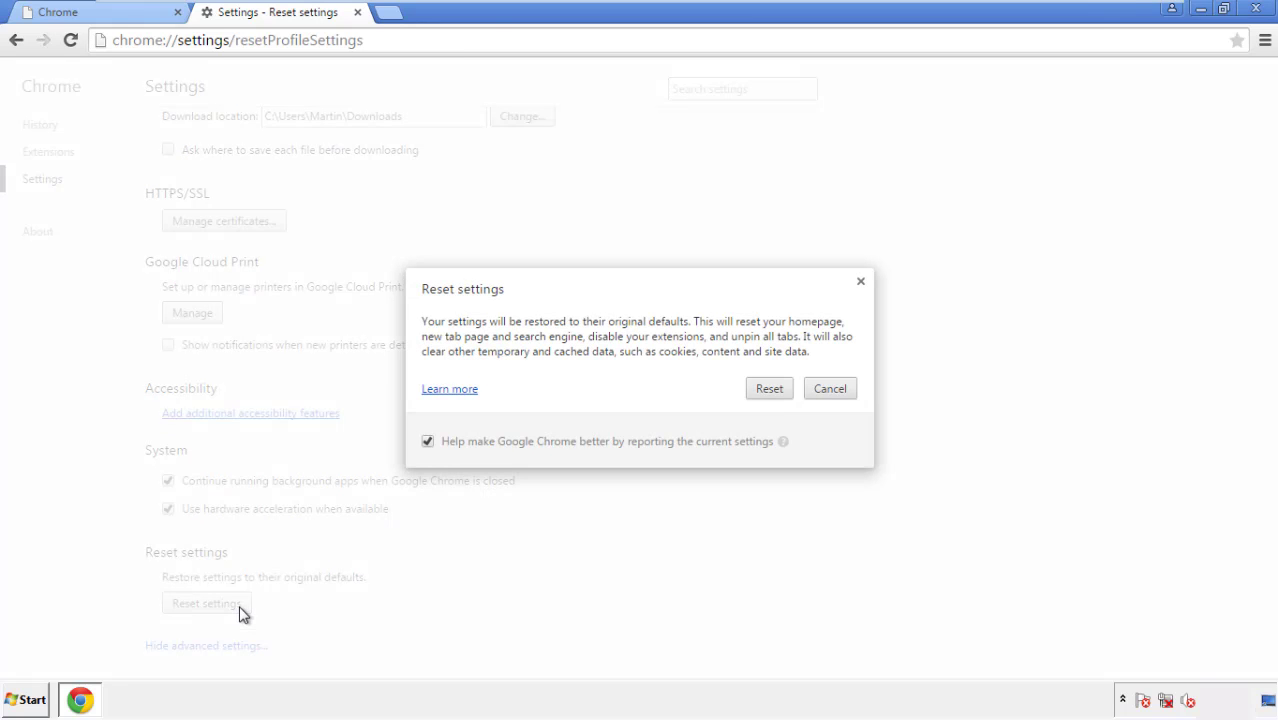
left_click(770, 389)
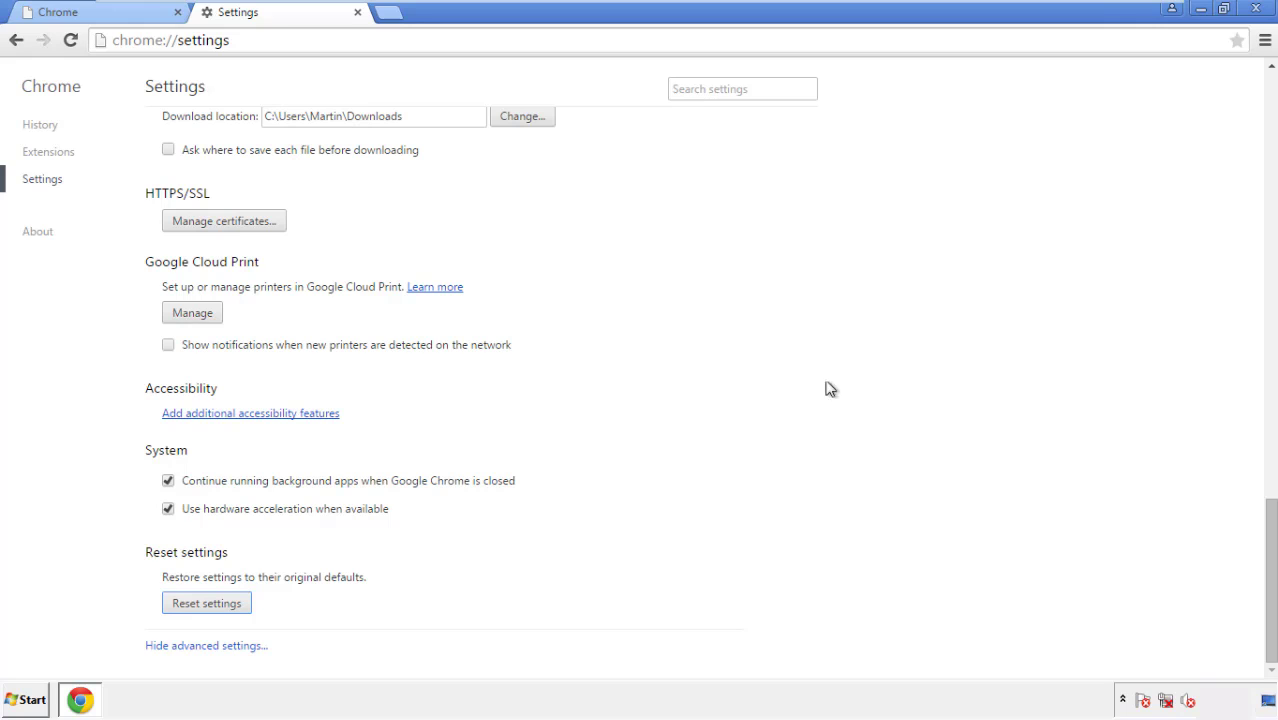
left_click(1255, 9)
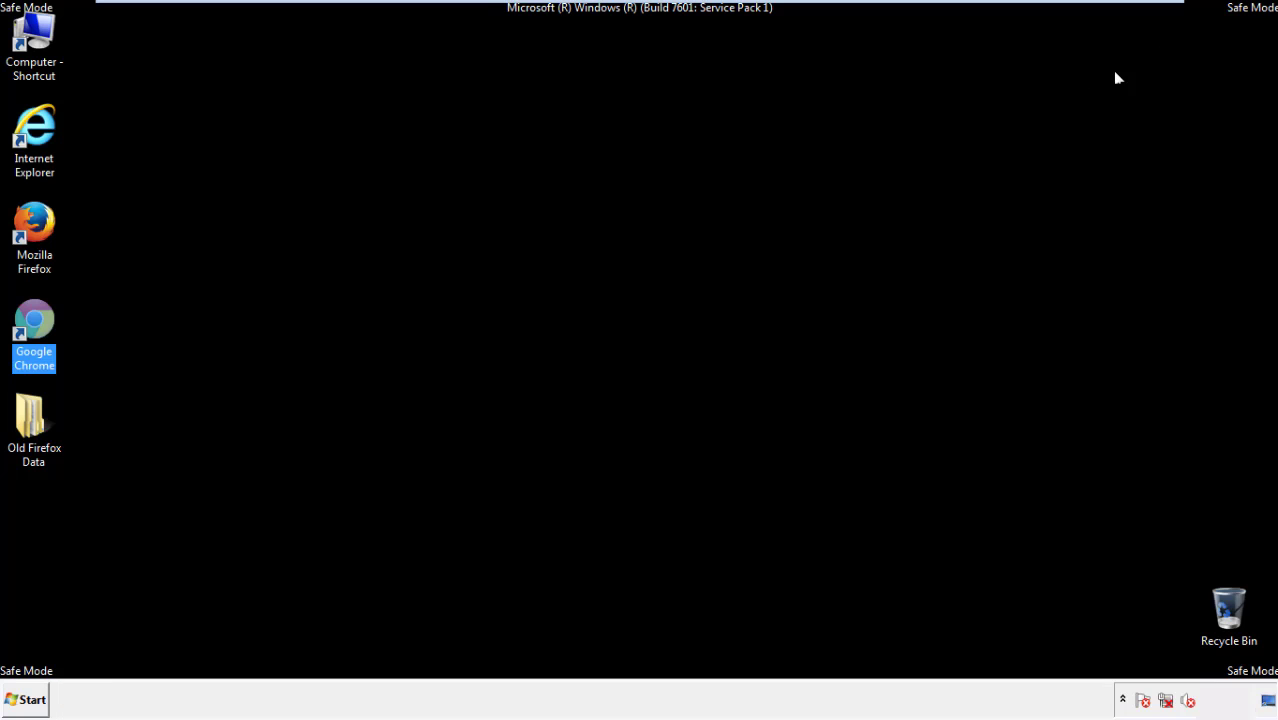
- Remove the Search Mine extension in Firefox's Add-ons Manager, then close Firefox
left_click(689, 323)
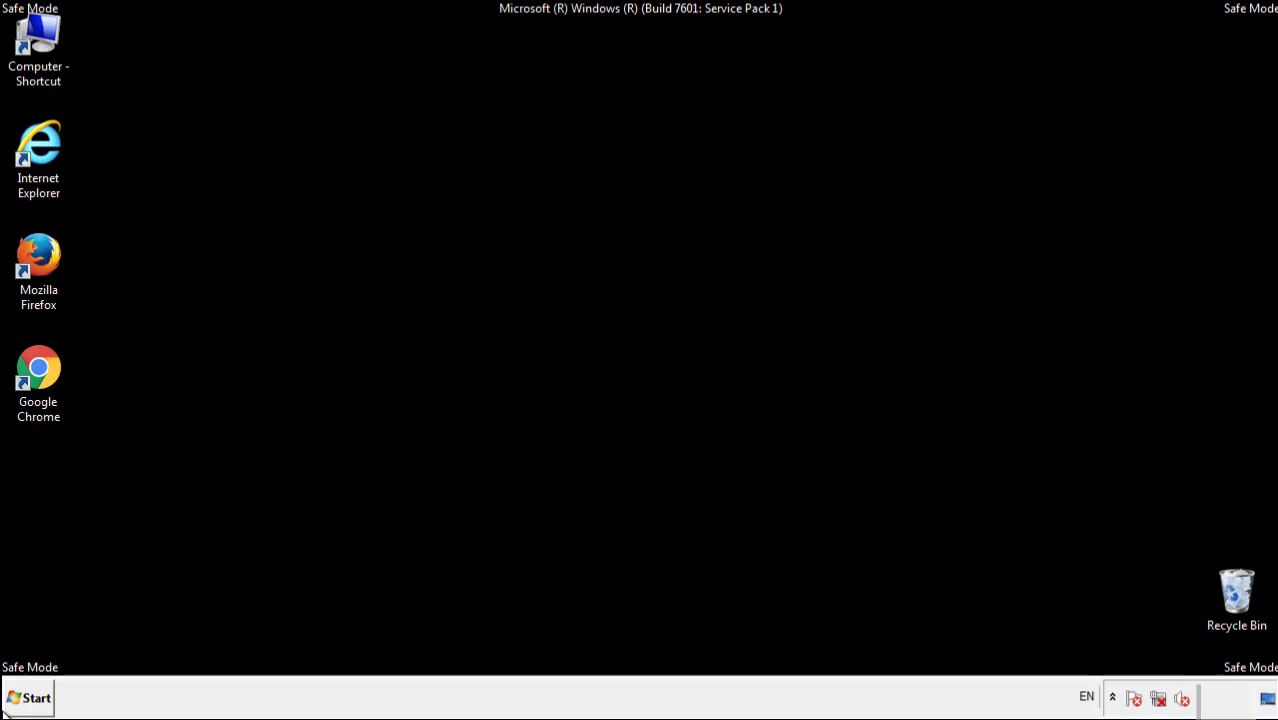
double_click(49, 250)
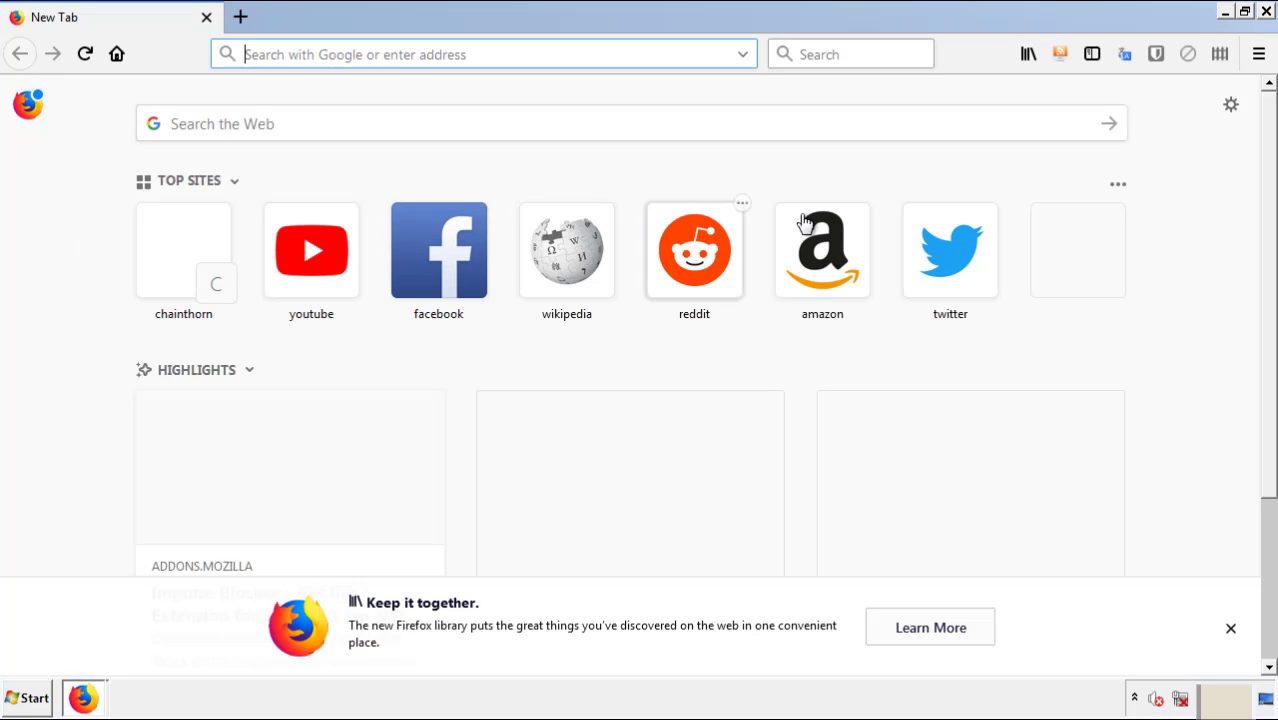
left_click(1259, 55)
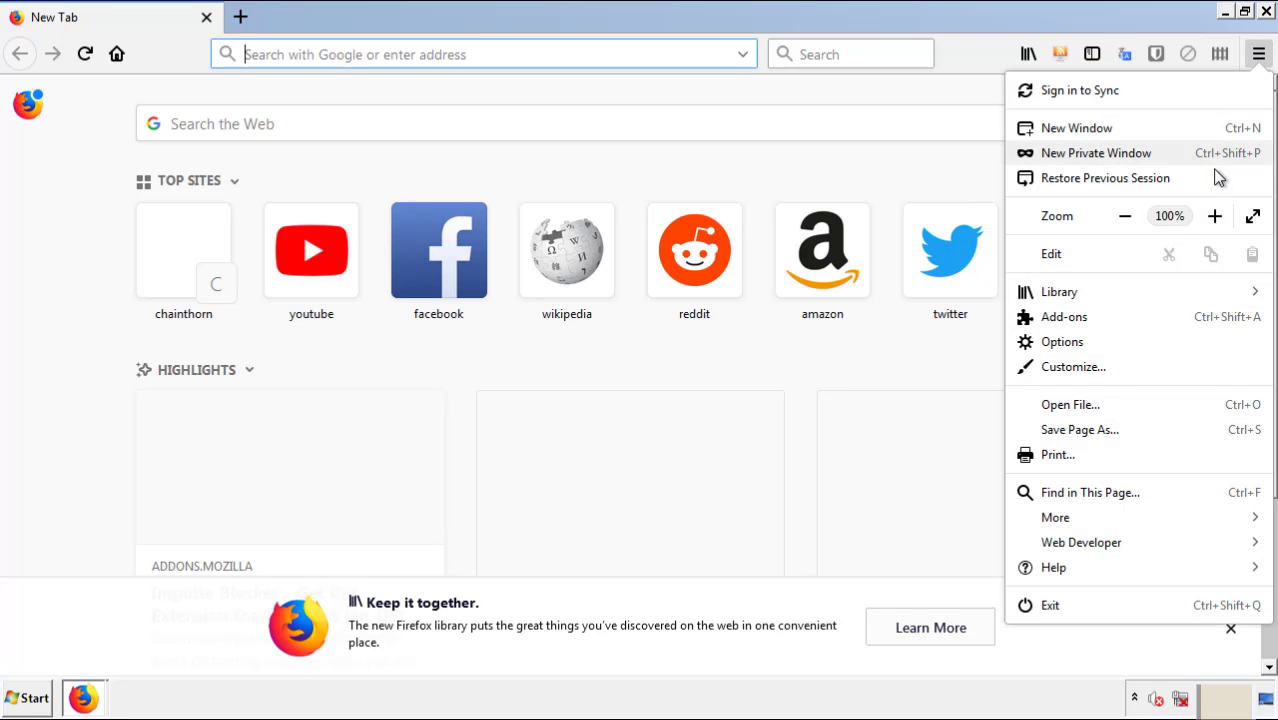
left_click(1178, 326)
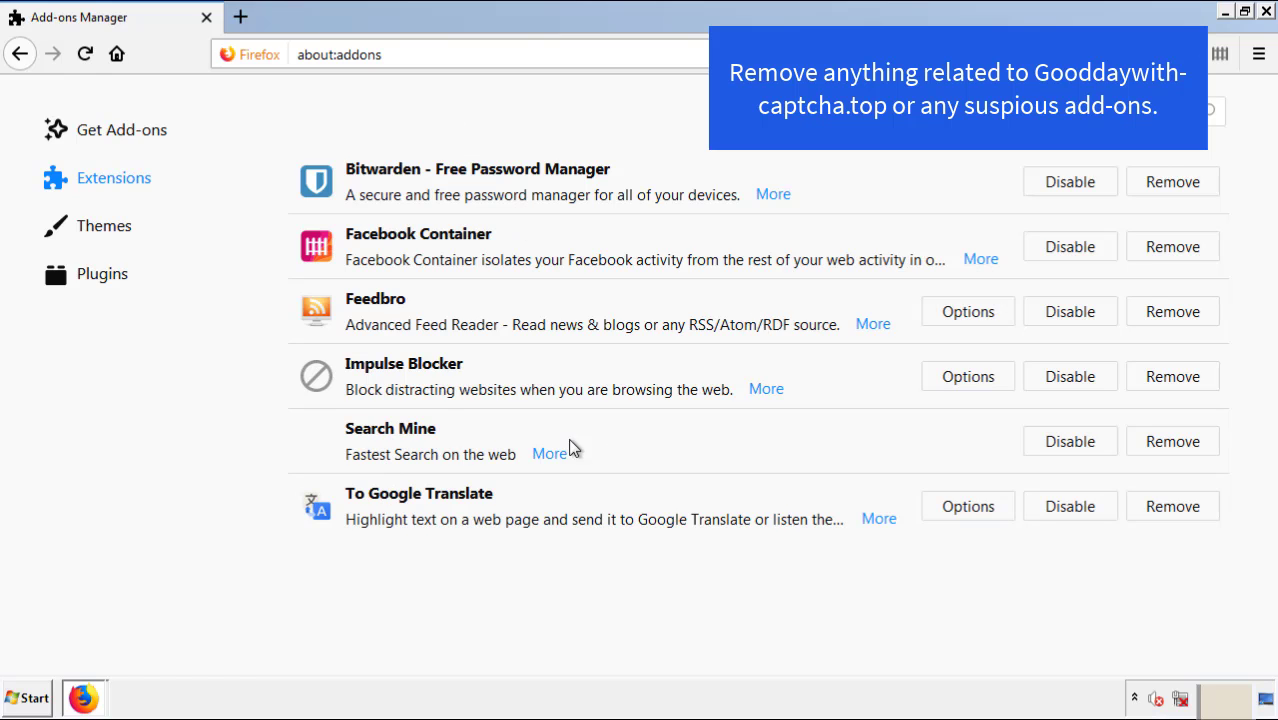
left_click(1167, 449)
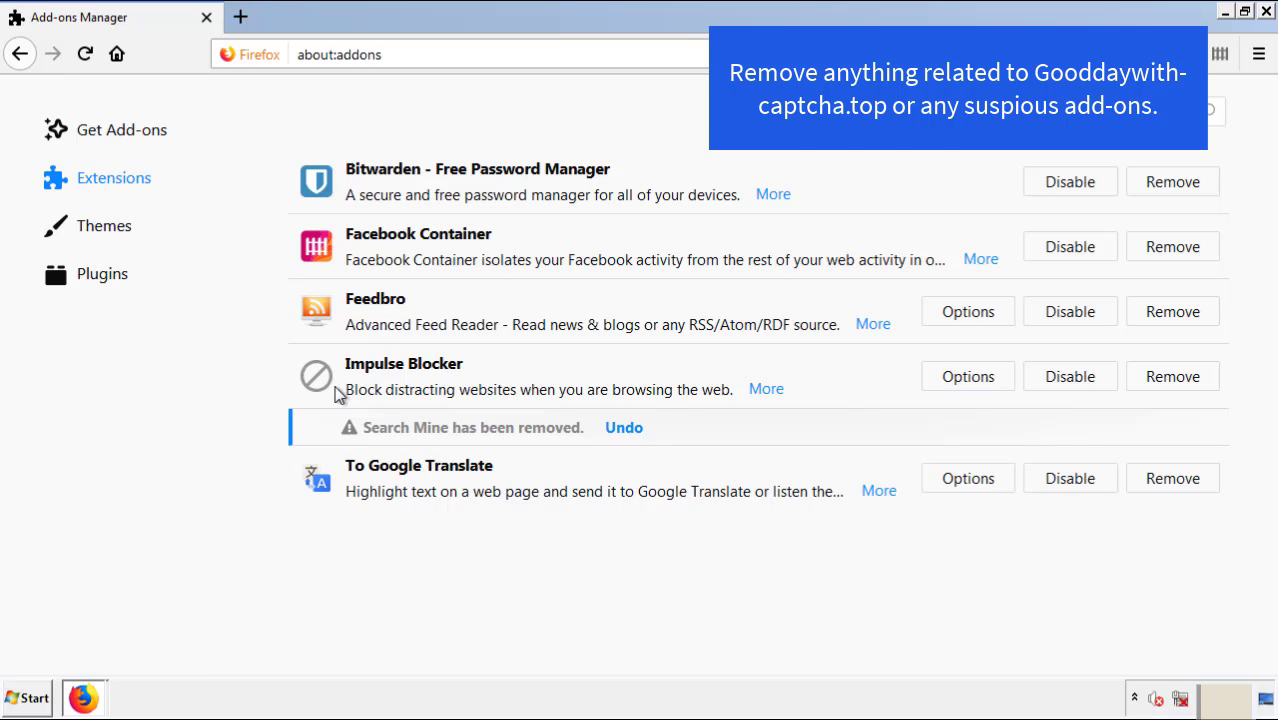
left_click(1267, 12)
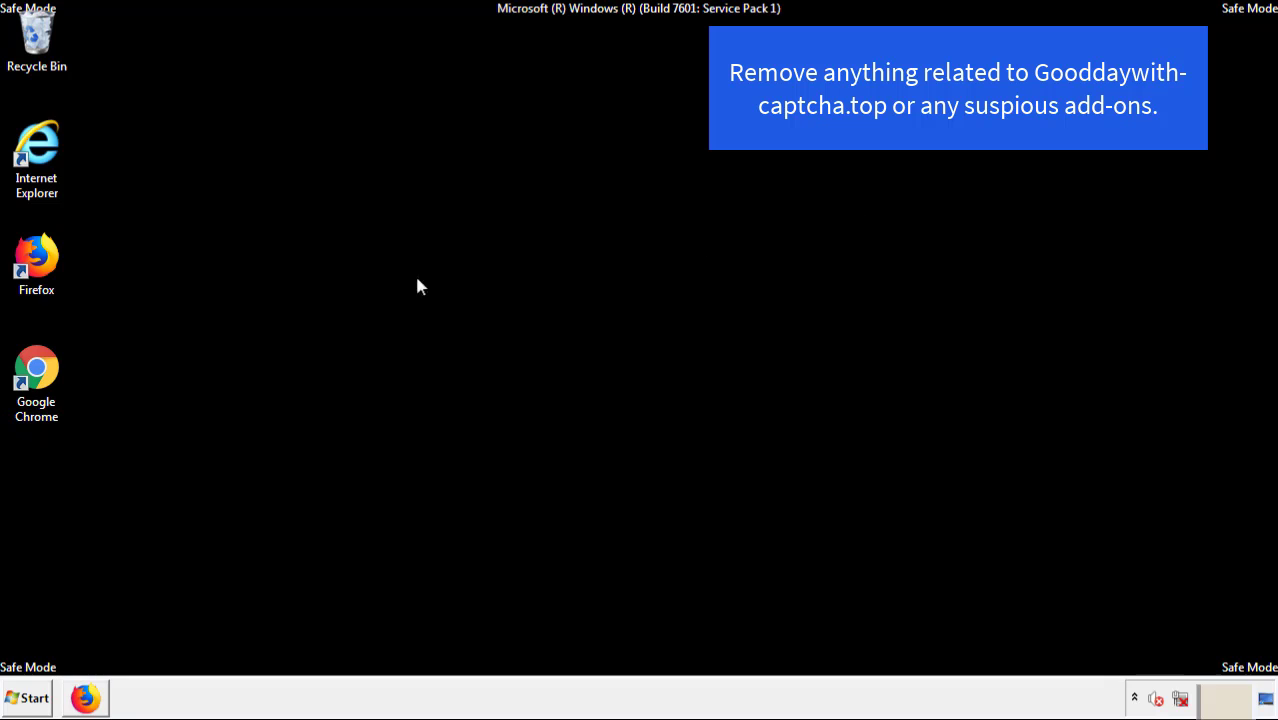
- Remove the Search Mine extension from Chrome's Extensions page, then close Chrome
double_click(36, 390)
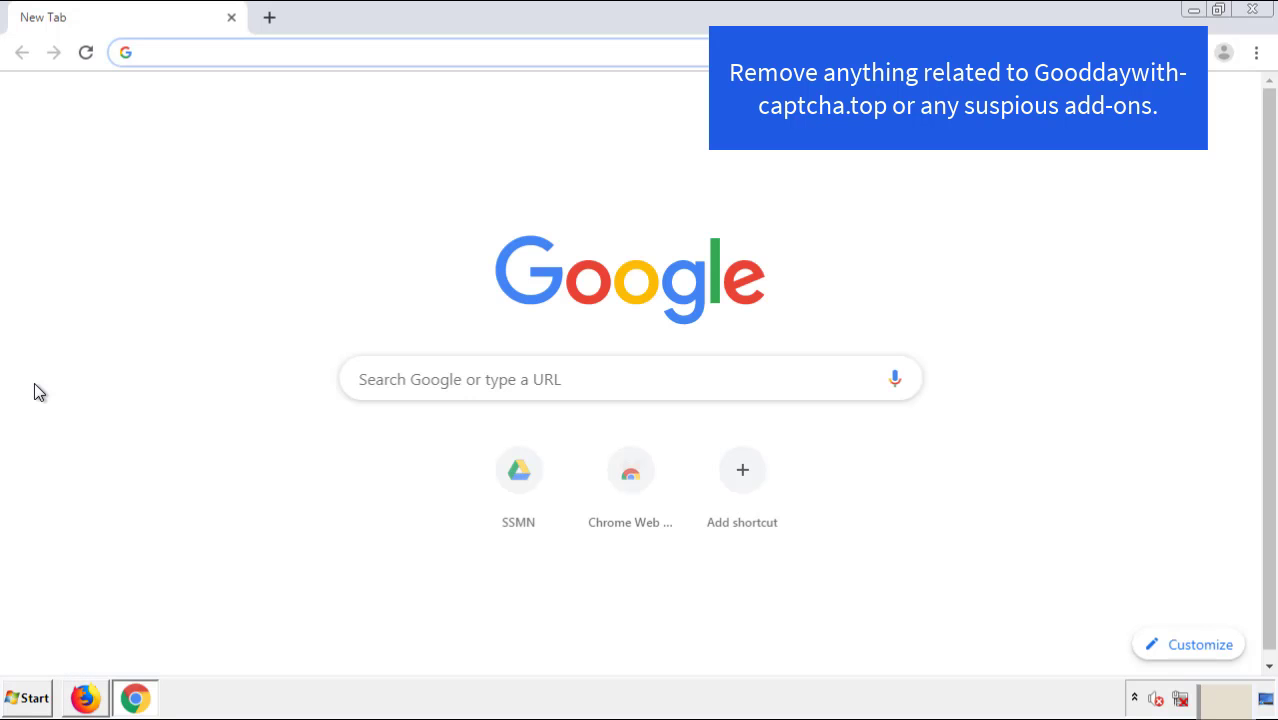
left_click(1256, 53)
mouse_move(1144, 351)
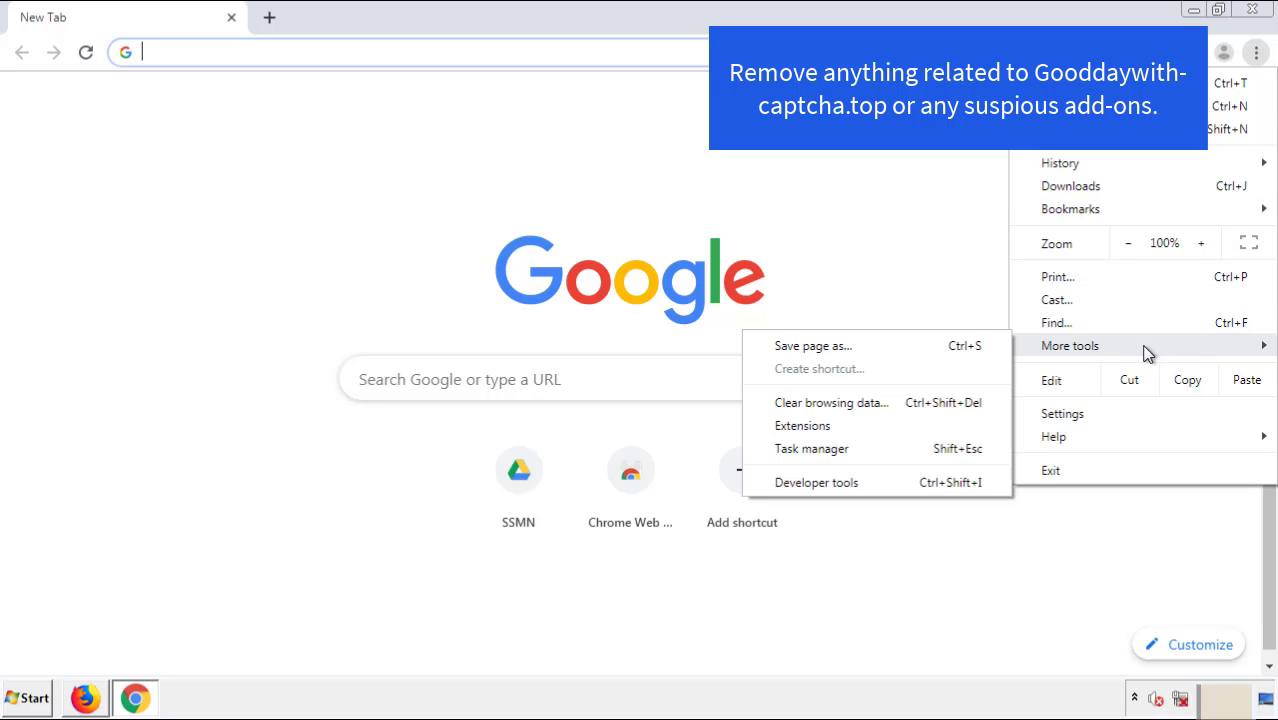
left_click(826, 420)
scroll(300, 290, "down", 7)
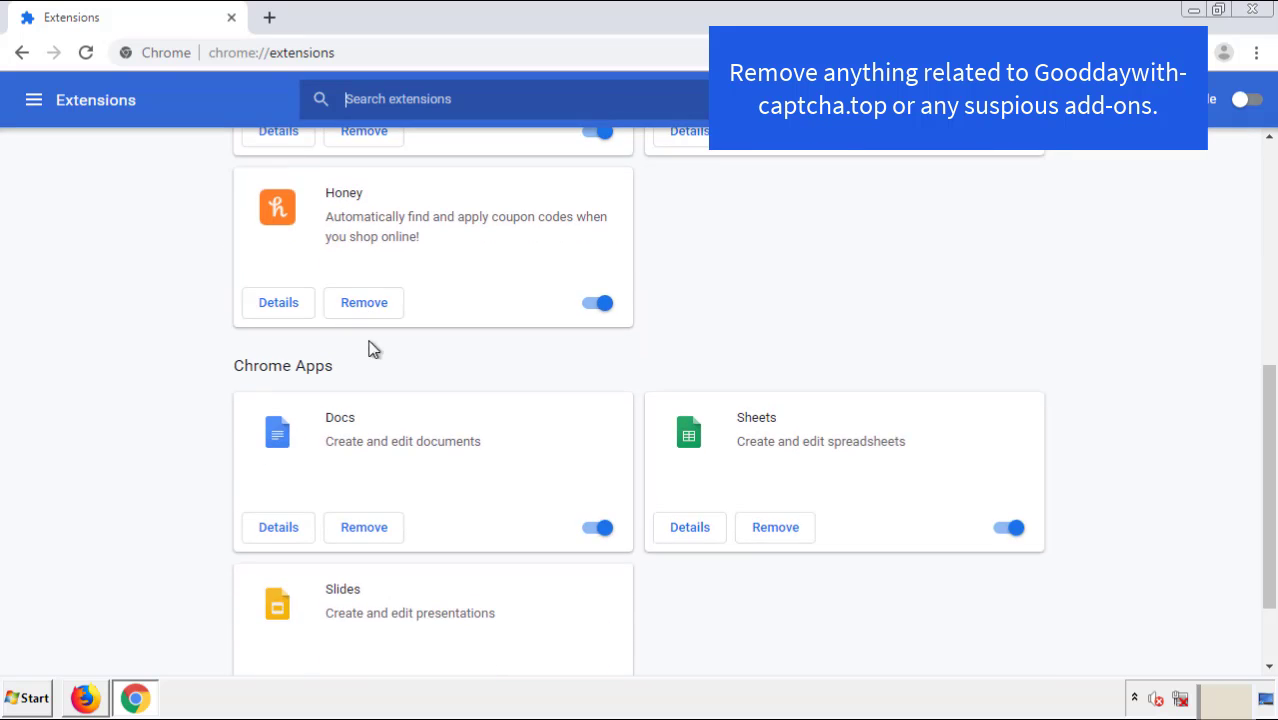
scroll(482, 363, "up", 7)
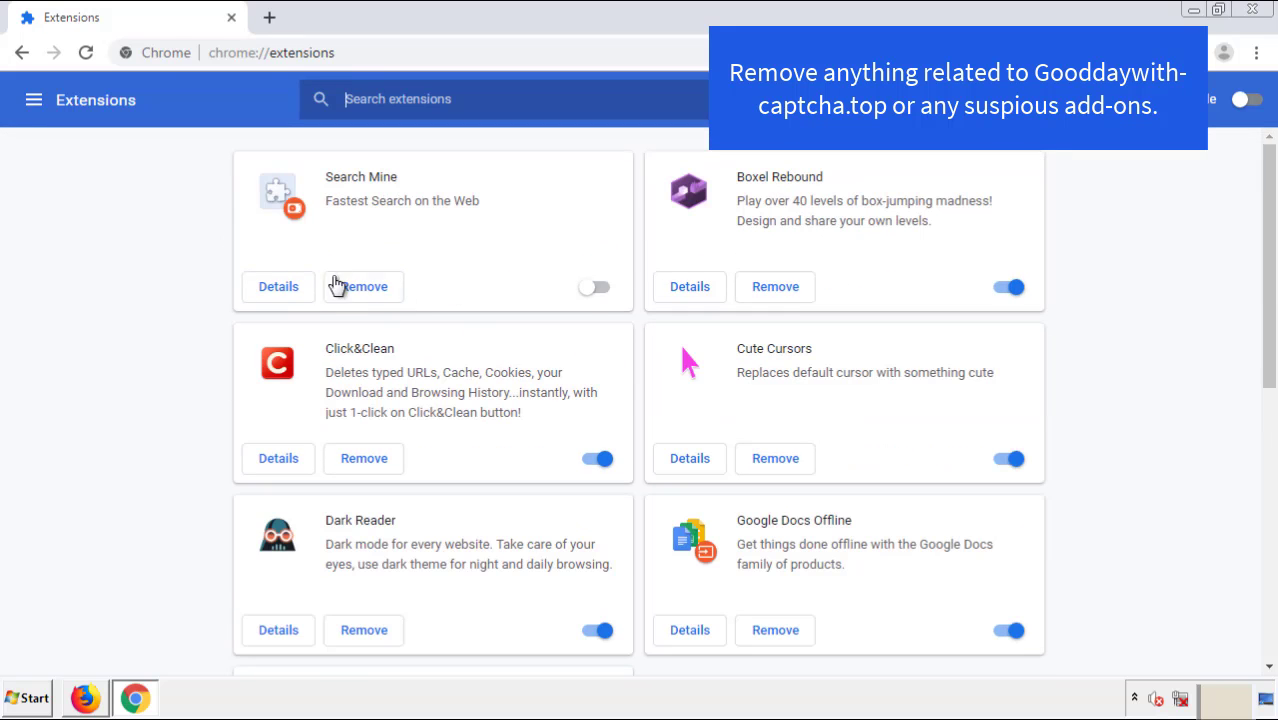
left_click(362, 292)
left_click(715, 165)
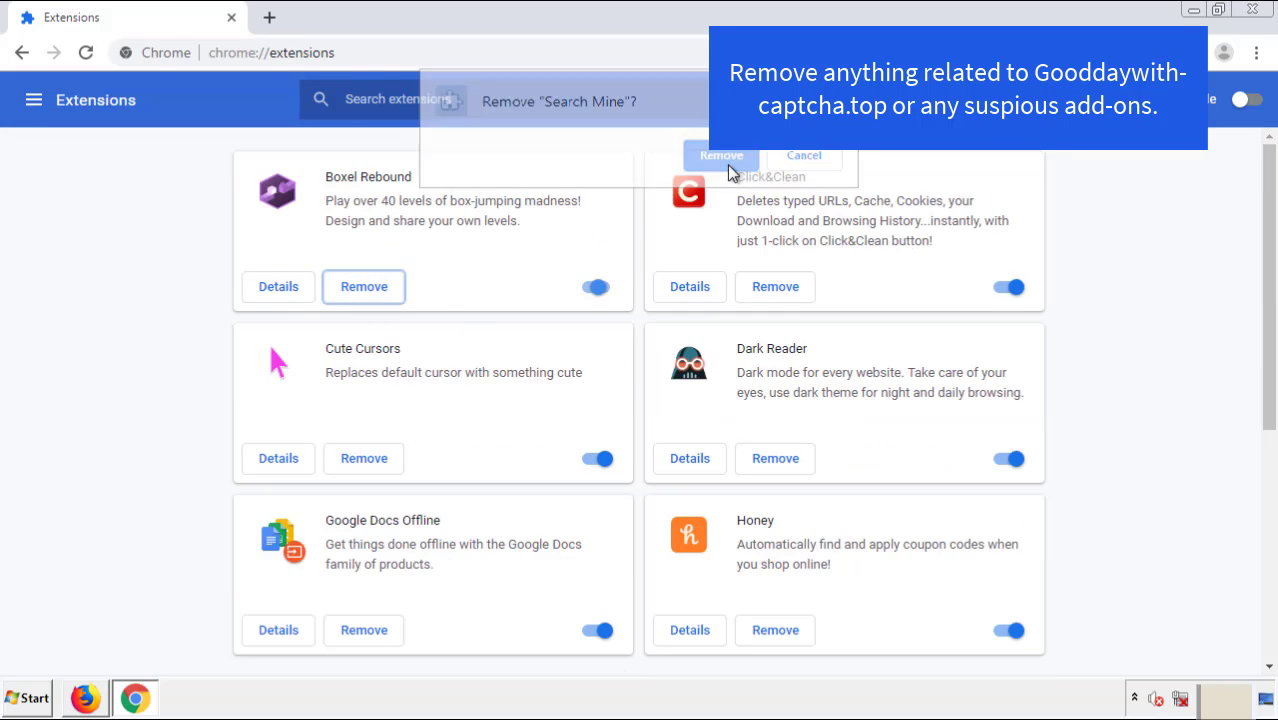
left_click(1262, 14)
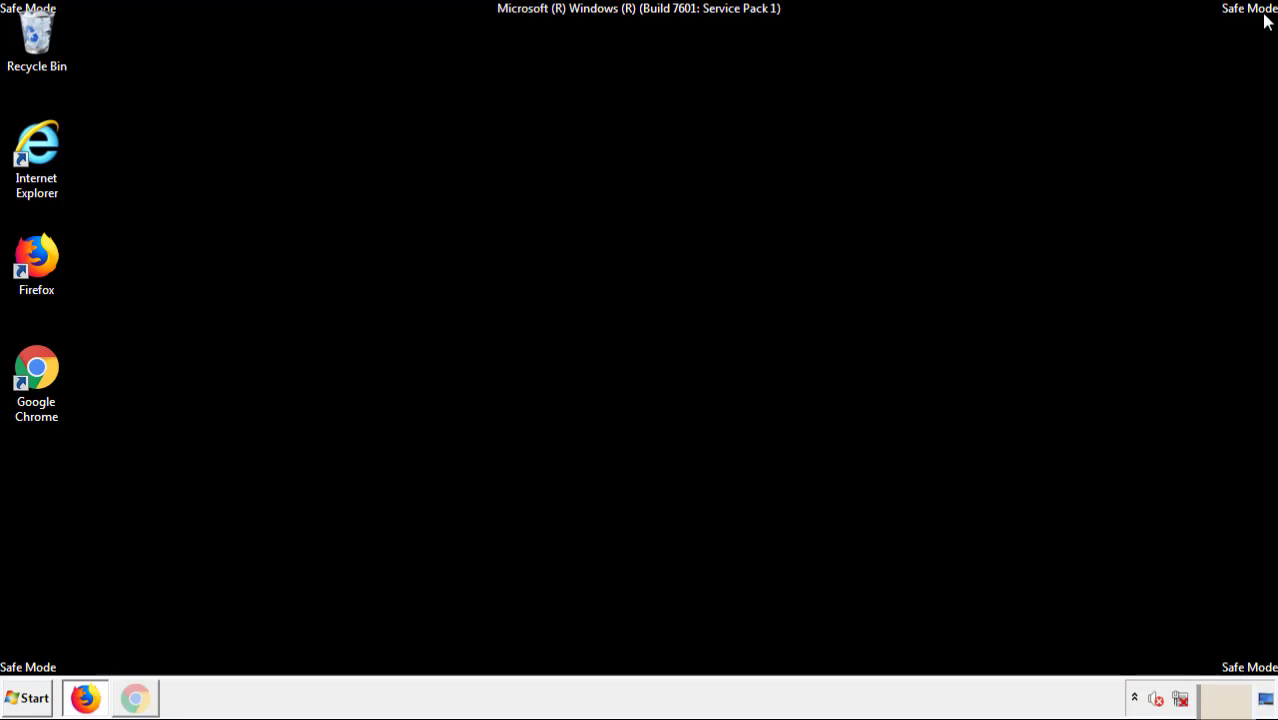
- Restart the computer from the Start menu's shutdown options
left_click(30, 699)
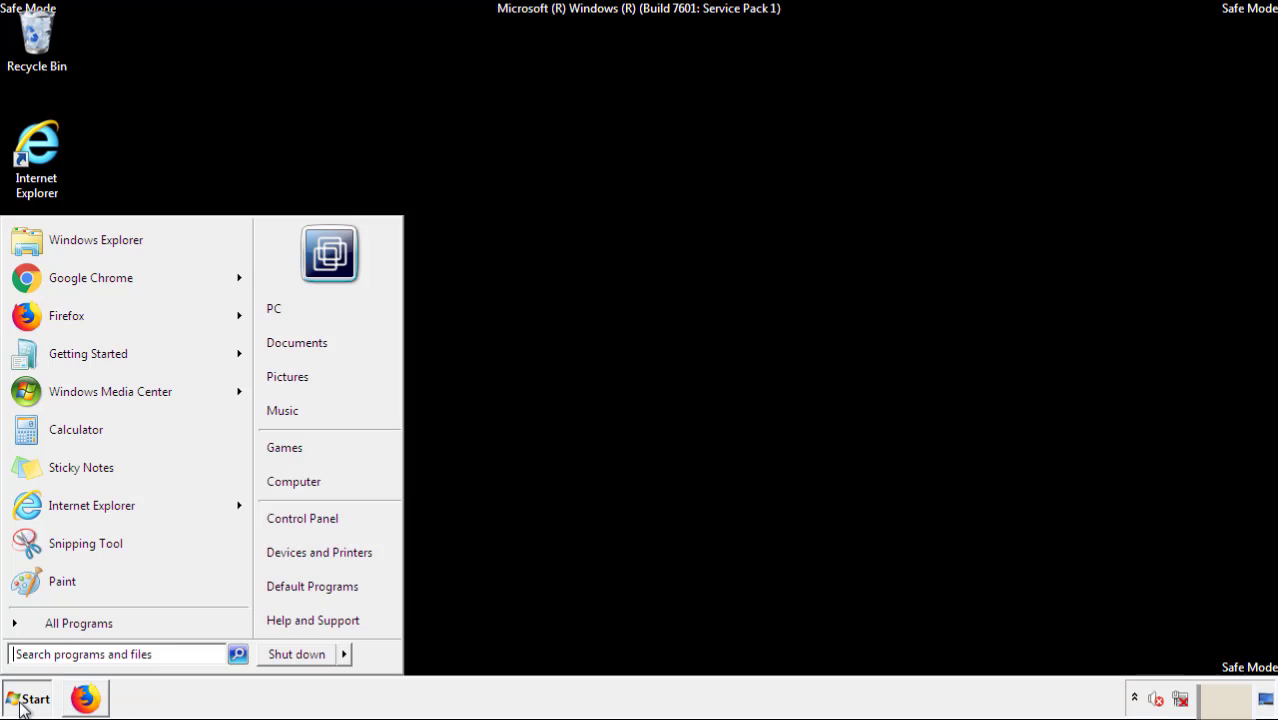
left_click(345, 656)
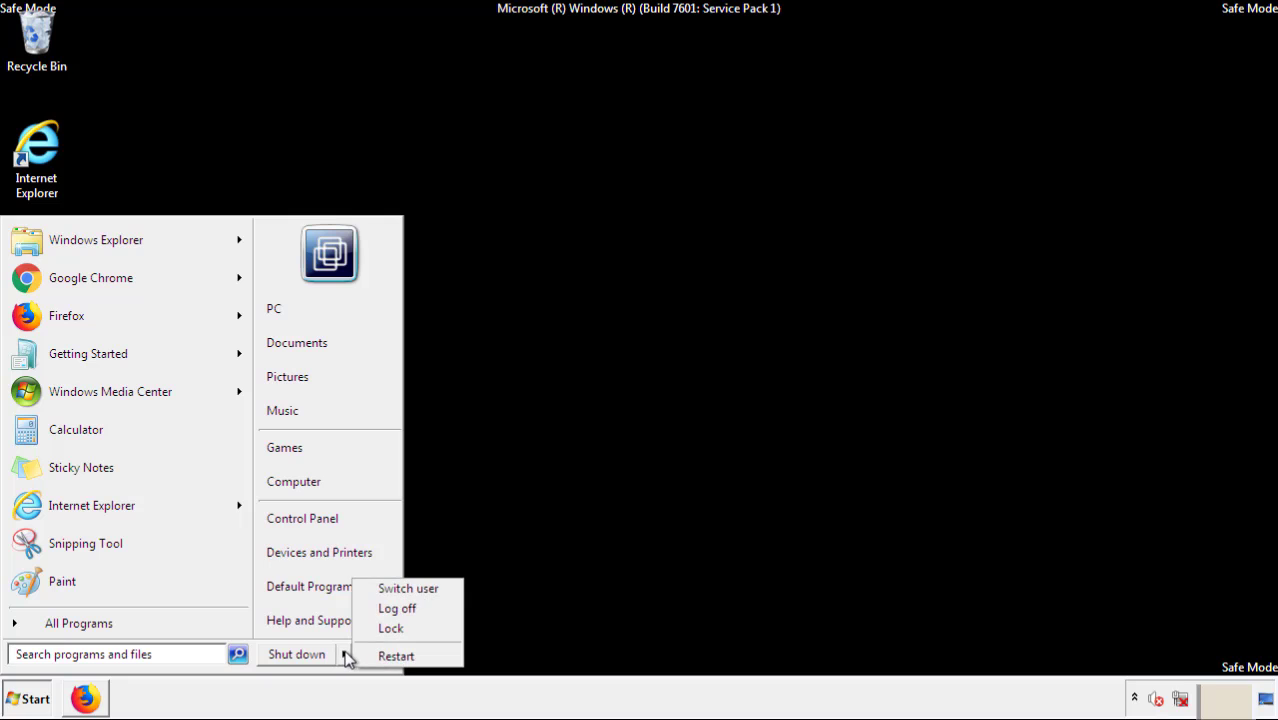
left_click(397, 657)
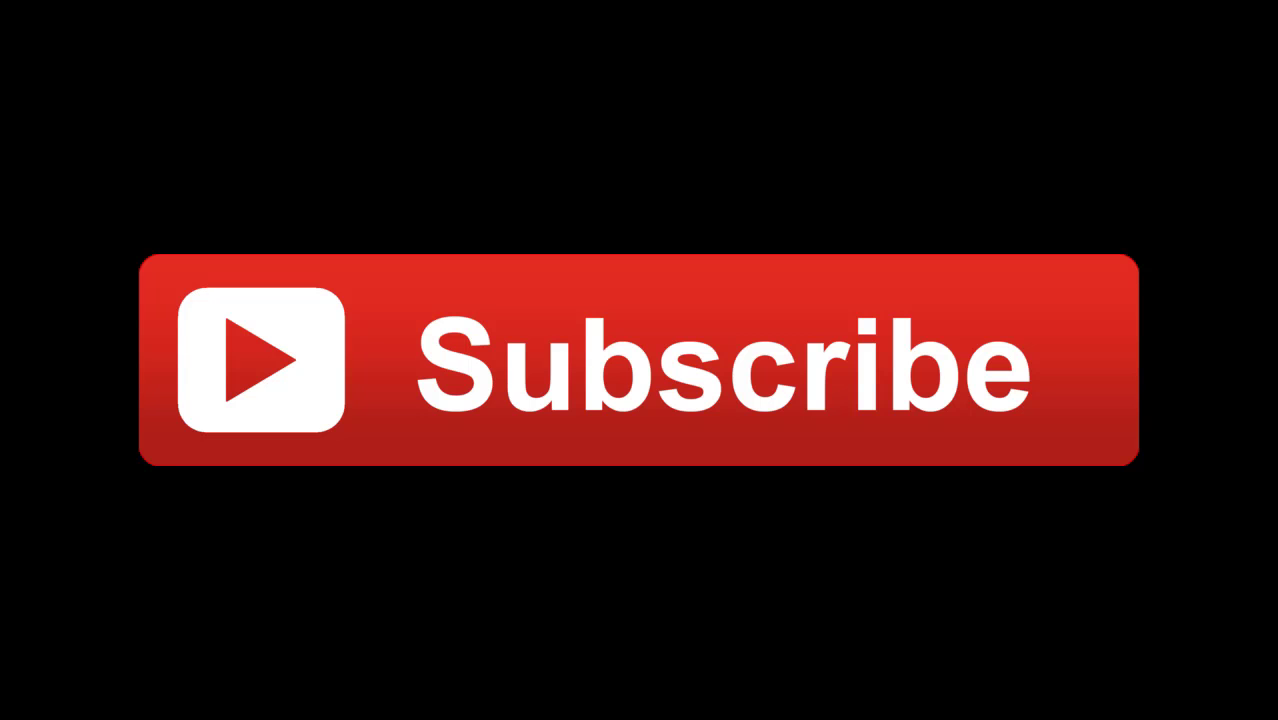